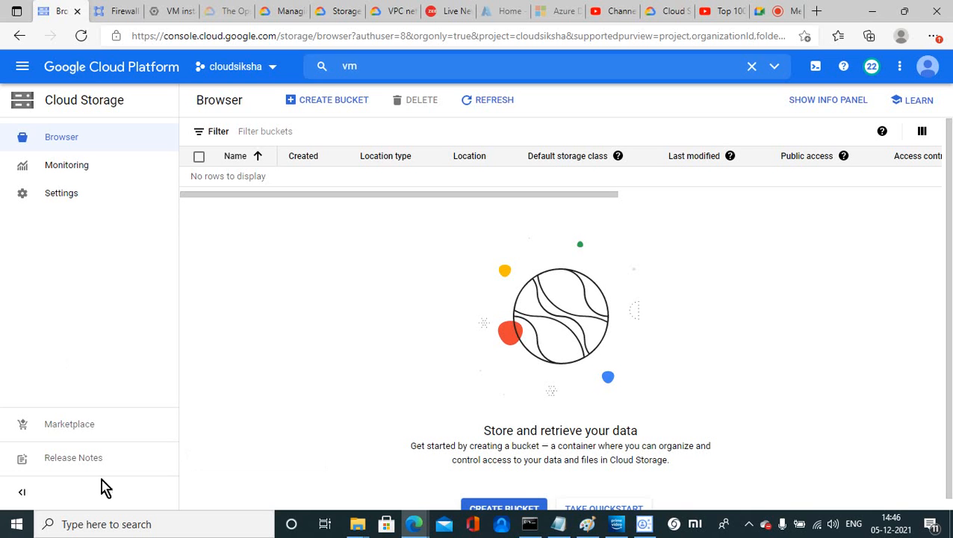
Step: Switch to Notepad and clear all the existing text from the untitled note
click(559, 524)
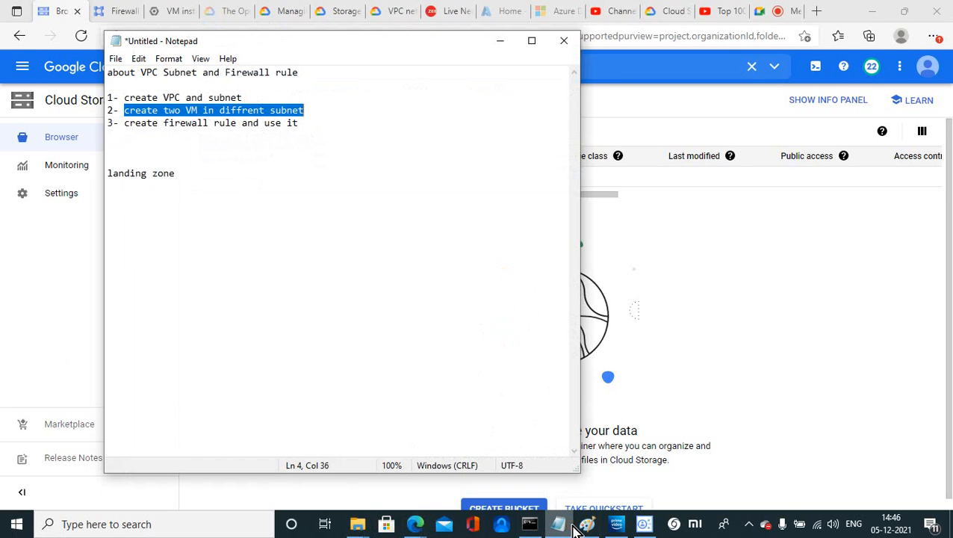
click(236, 184)
key(ctrl+a)
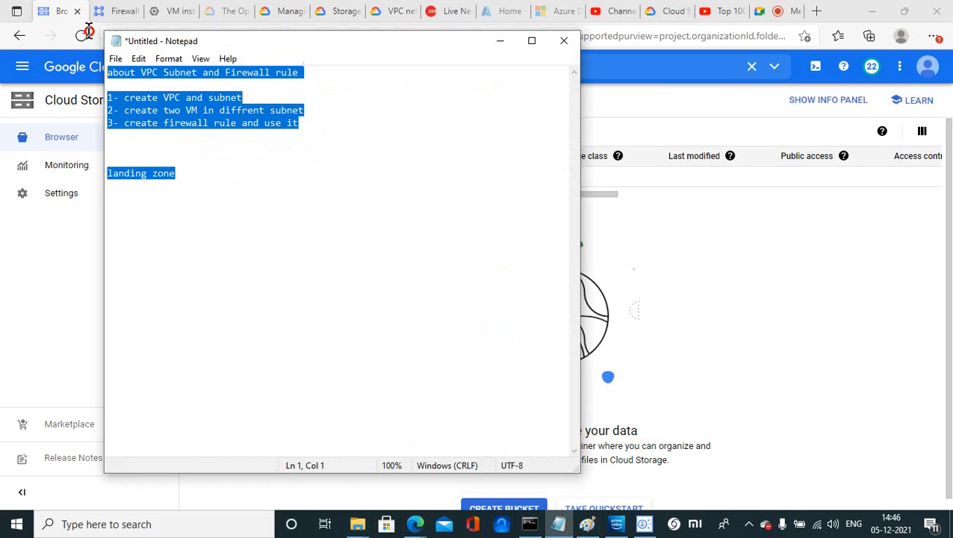
key(BackSpace)
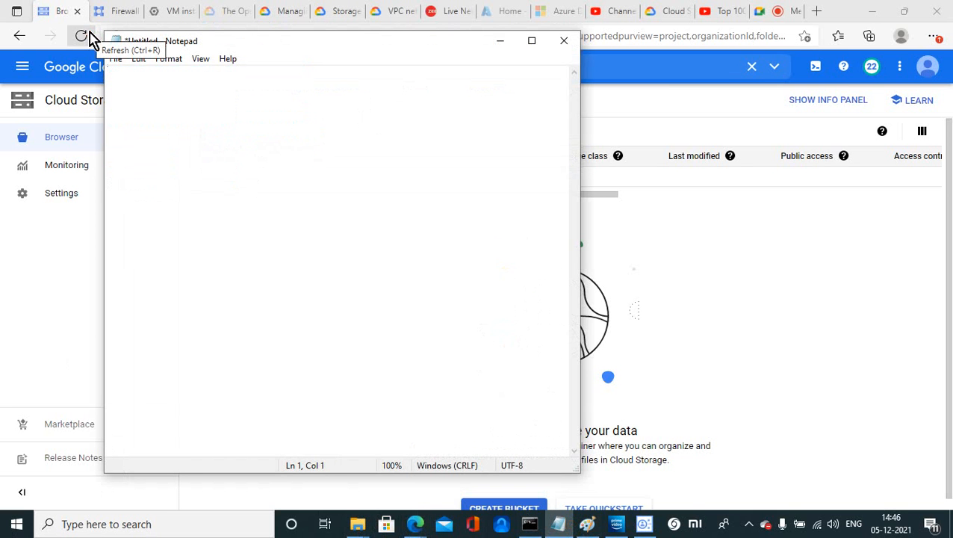
Step: List the storage classes standard, nearline, clodline and archive in the note, each on its own line
text(standard)
key(Return)
text(nearlim)
key(BackSpace)
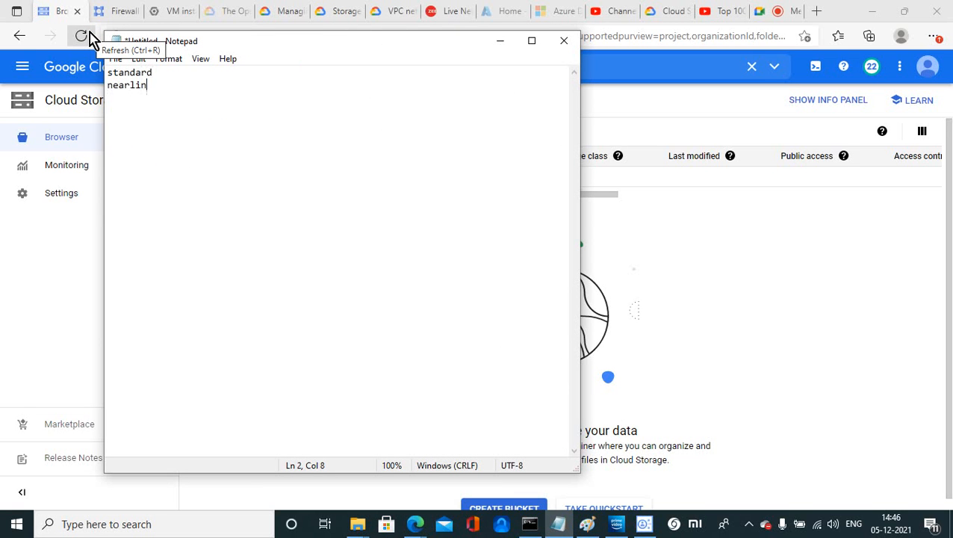
text(ne d)
key(BackSpace)
key(Return)
text(clodline archive)
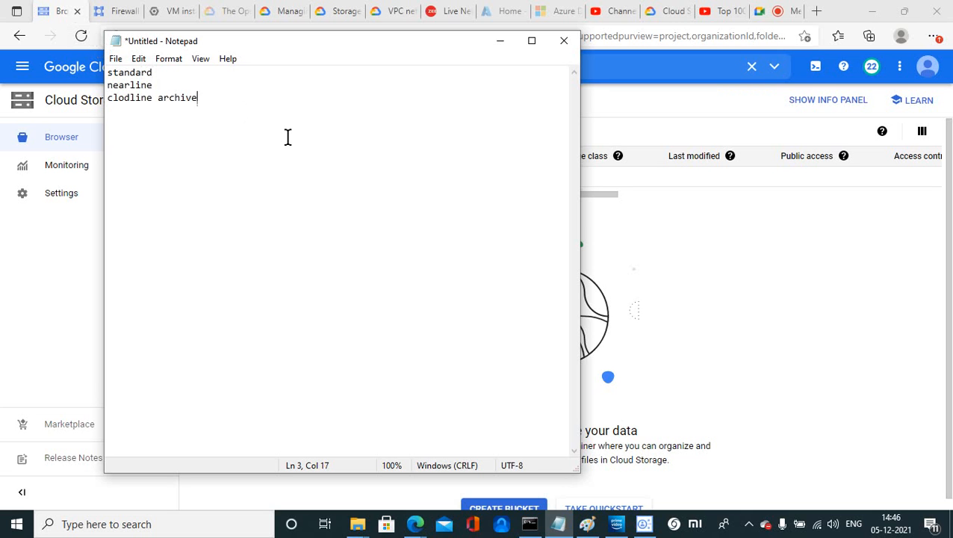
click(158, 99)
key(Return)
Step: Add the storage durations in days beside the classes: 30 for nearline, 60 for clodline and 365 for archive
click(157, 73)
drag(156, 73, 107, 73)
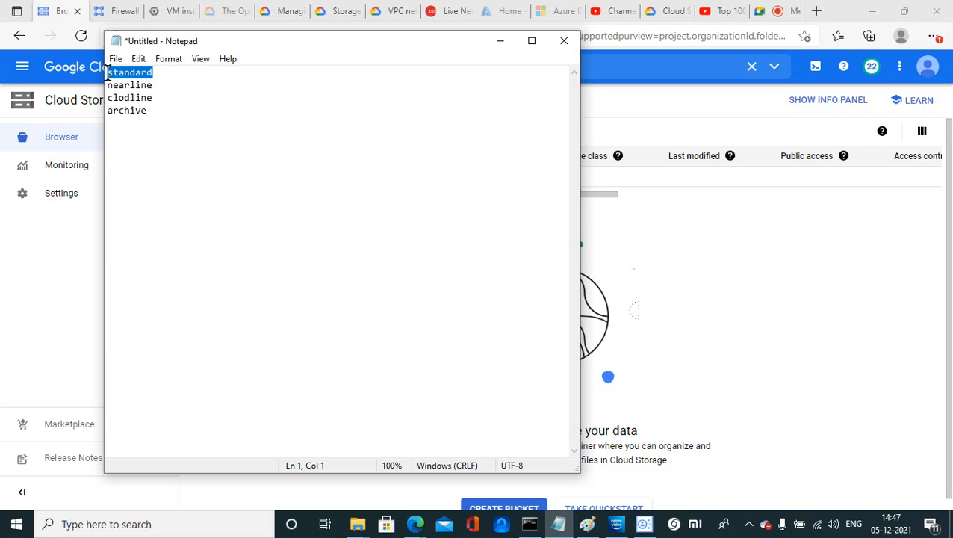
click(165, 87)
text(99)
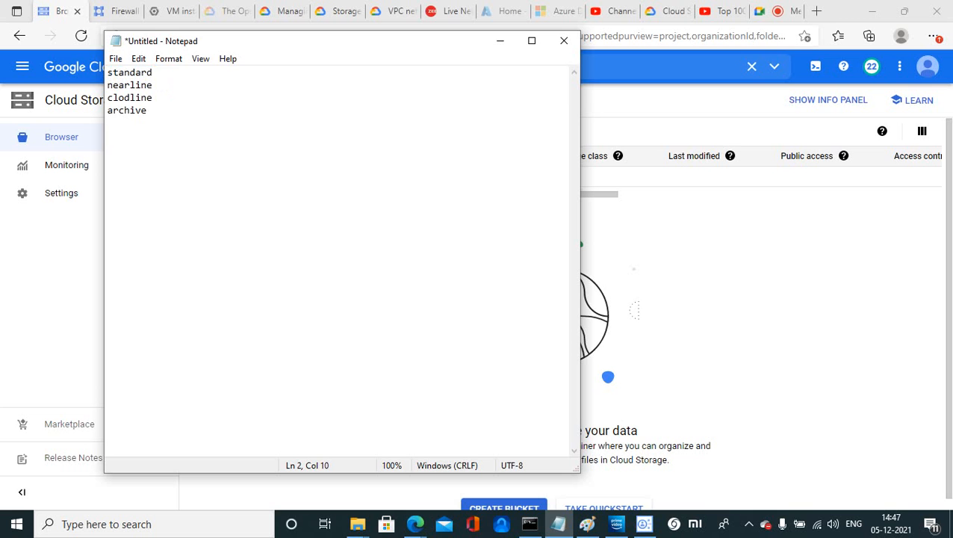
click(163, 96)
click(164, 88)
key(BackSpace)
text(30)
key(BackSpace)
click(165, 100)
text(60)
click(157, 110)
text(365)
Step: Switch back to the Cloud Storage browser, start a new bucket named backup-1234567 without labels, and continue to the location settings
click(751, 297)
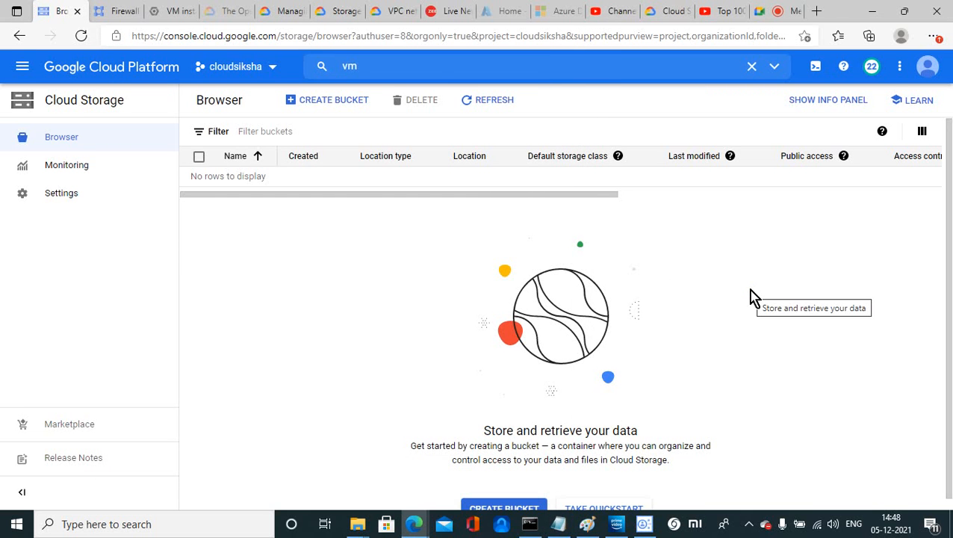
click(327, 112)
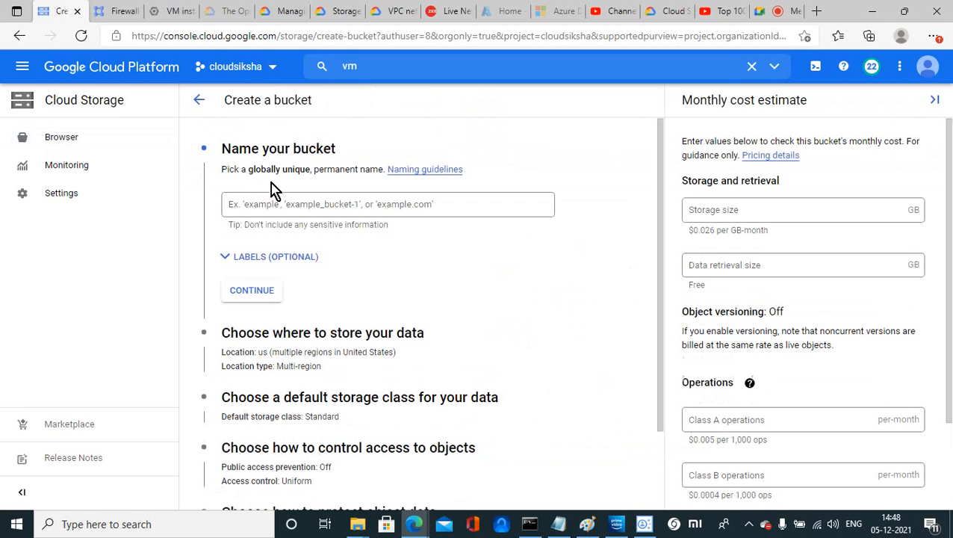
click(252, 203)
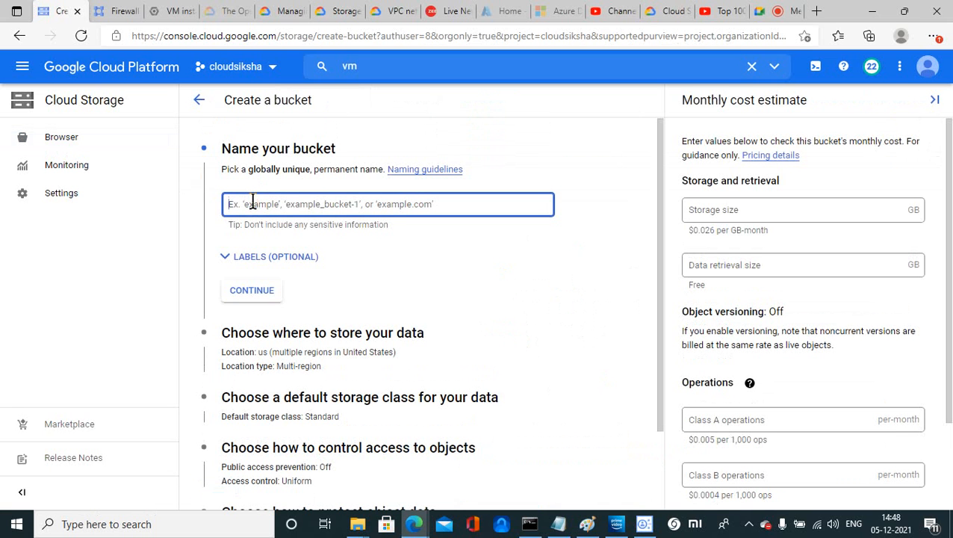
text(back)
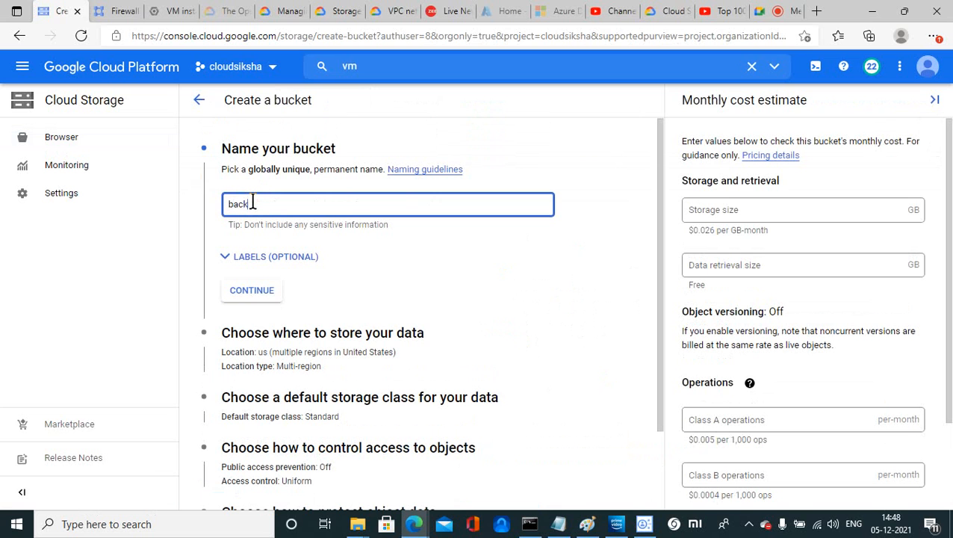
text(up-1234567)
click(222, 258)
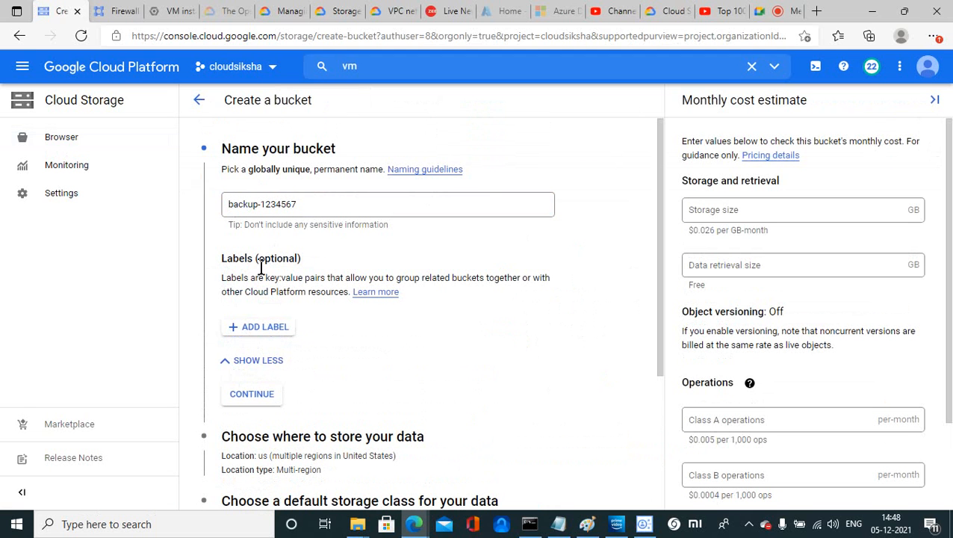
click(251, 394)
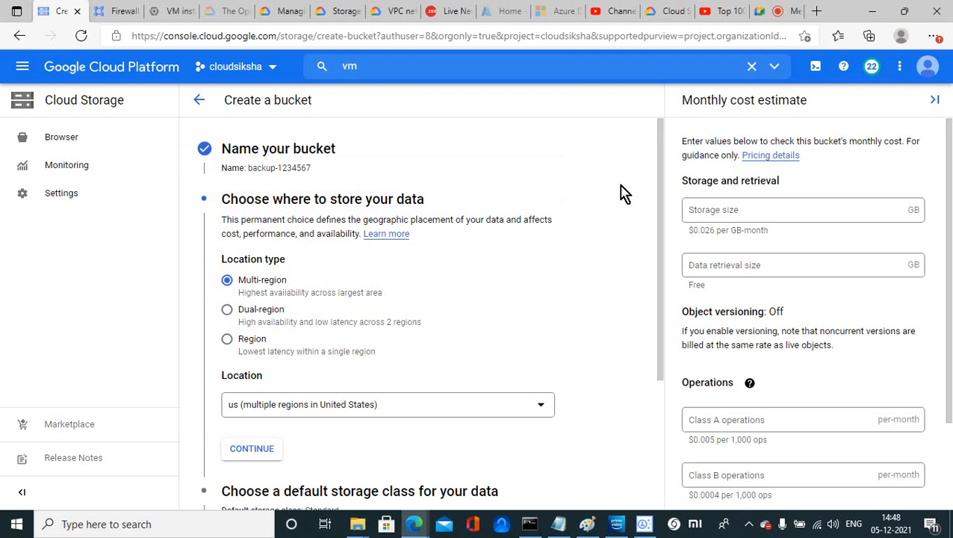
Step: Examine the bucket's monthly cost estimate fields and the linked Cloud Storage pricing table by location and storage class
click(722, 218)
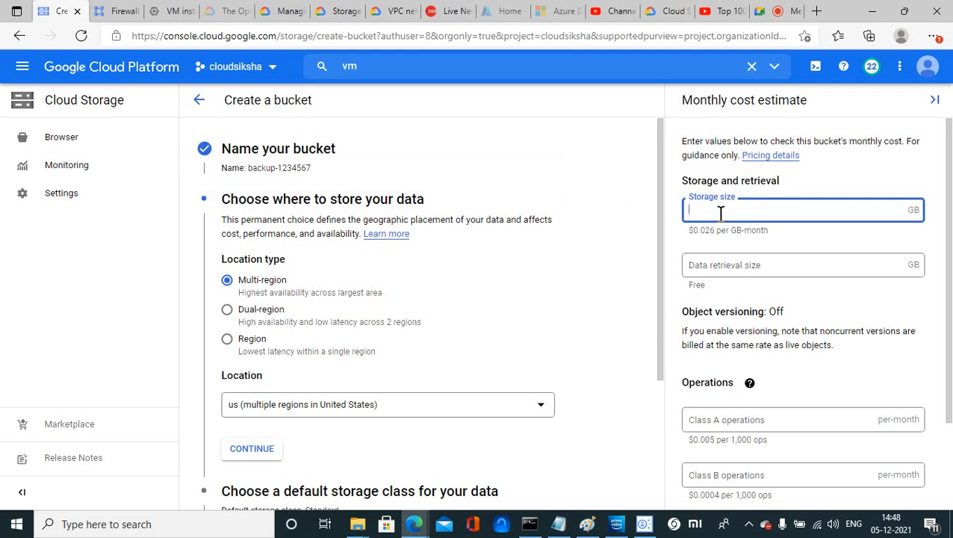
click(730, 274)
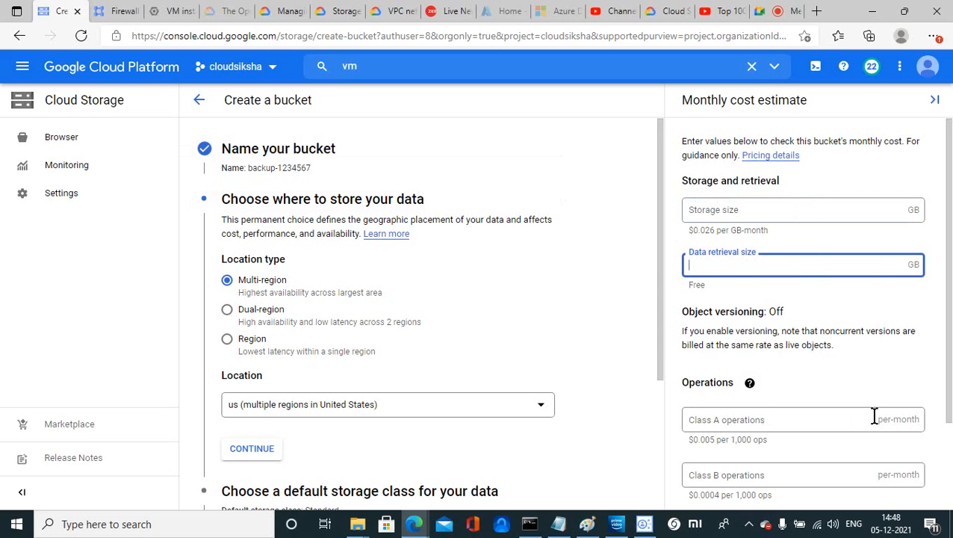
mouse_move(750, 384)
click(698, 421)
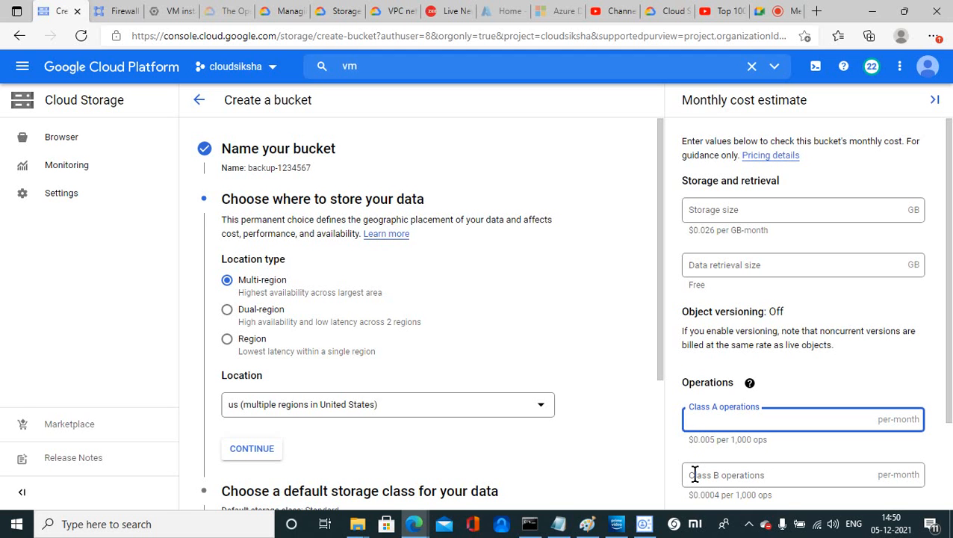
drag(948, 379, 948, 472)
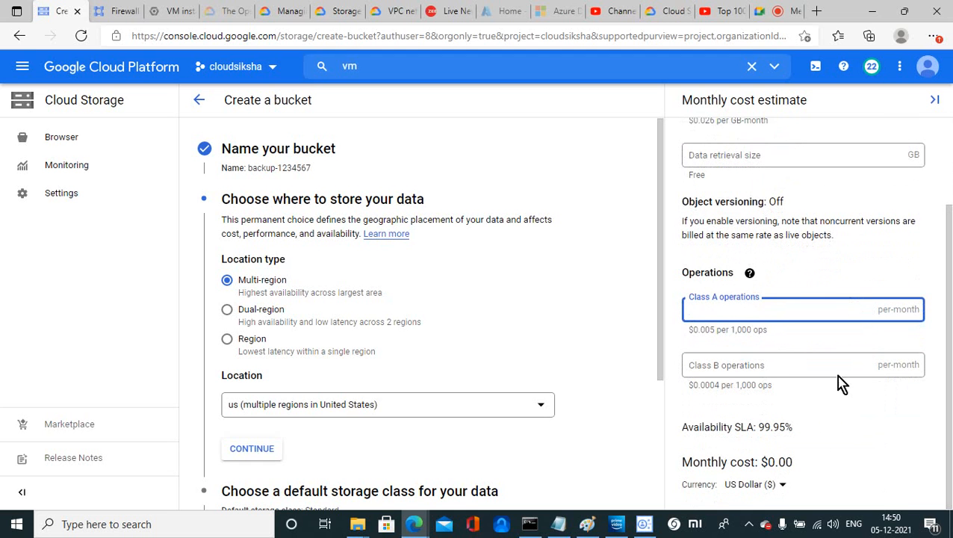
drag(951, 439, 949, 329)
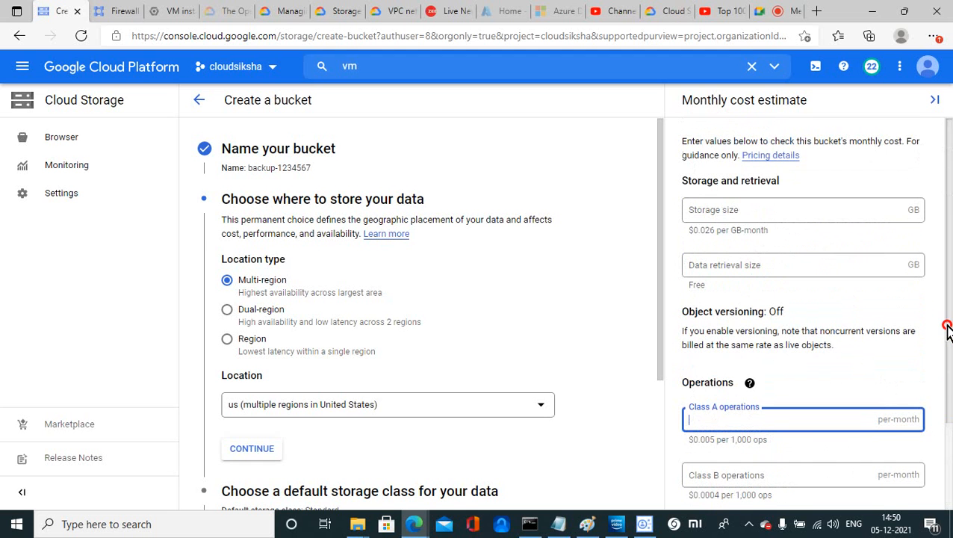
click(765, 155)
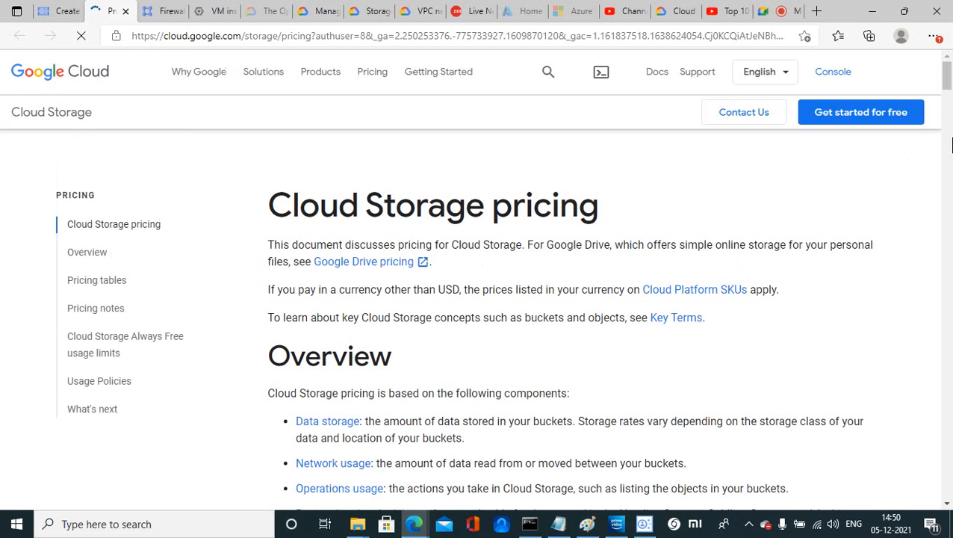
drag(947, 78, 943, 143)
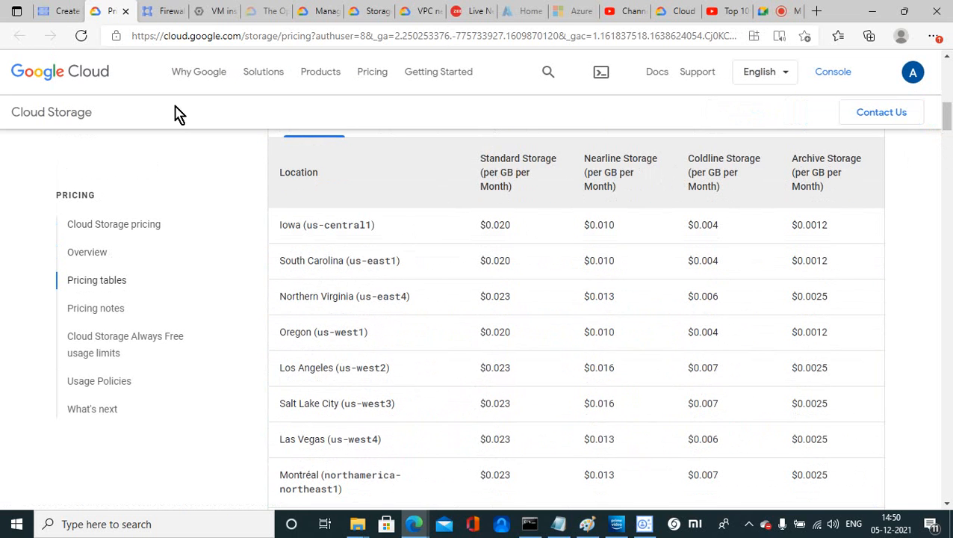
Step: Replace the open Cloud Storage product page with the Google homepage
click(679, 12)
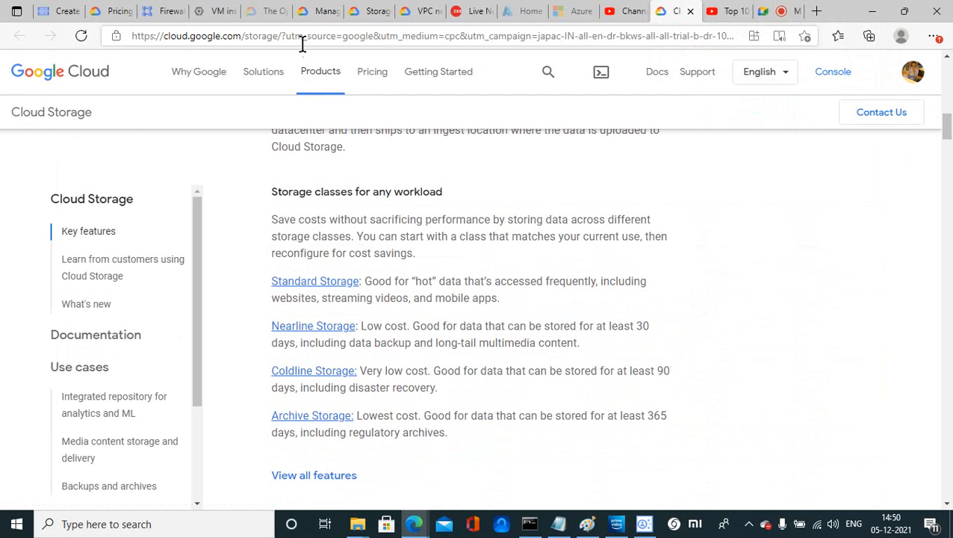
click(302, 39)
text(google)
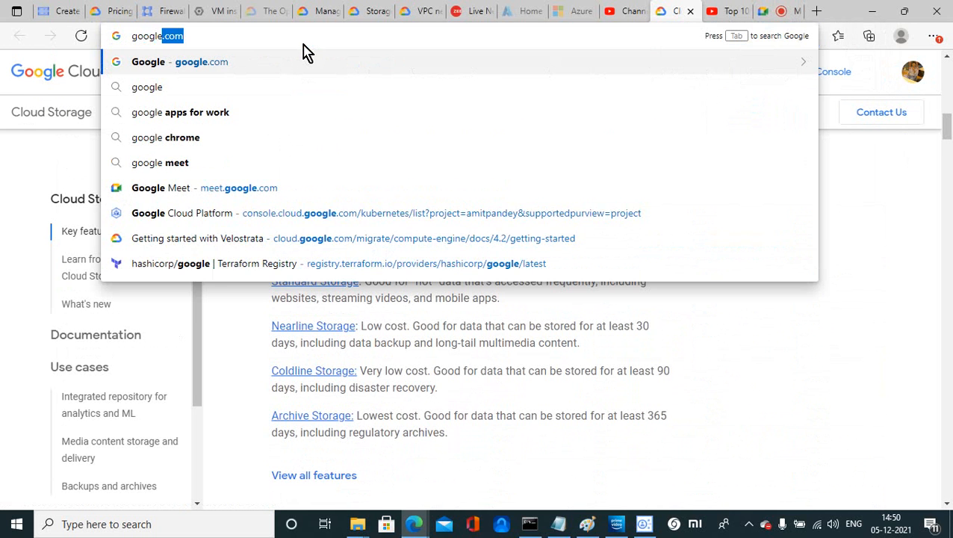
key(Return)
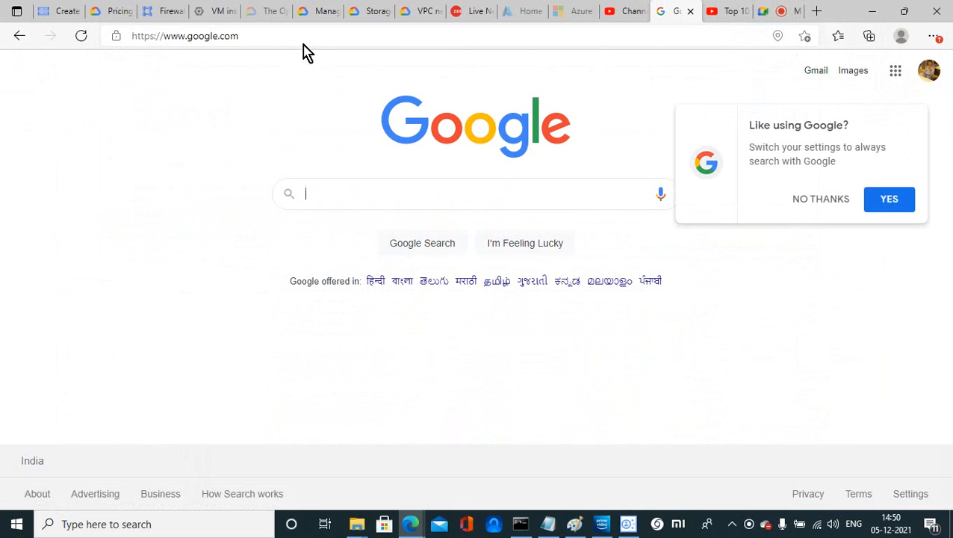
Step: Search Google for "GCP storage cost calculatio" and open the GCP Pricing Calculator result
text(sto)
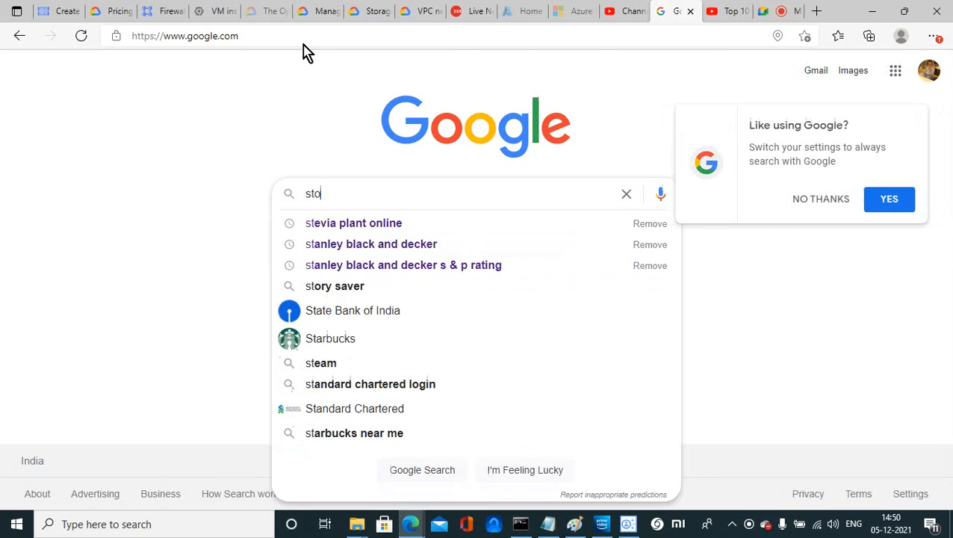
text(rage c)
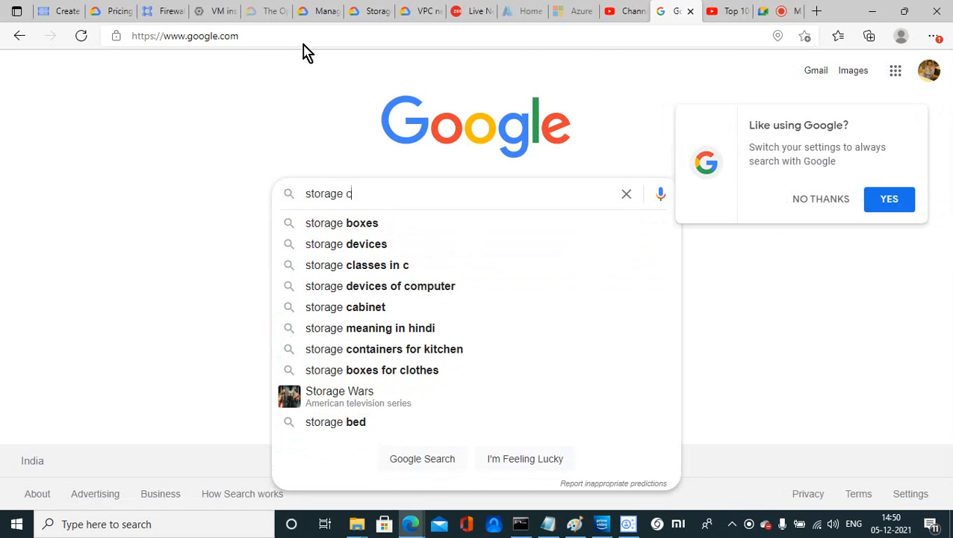
text(ost )
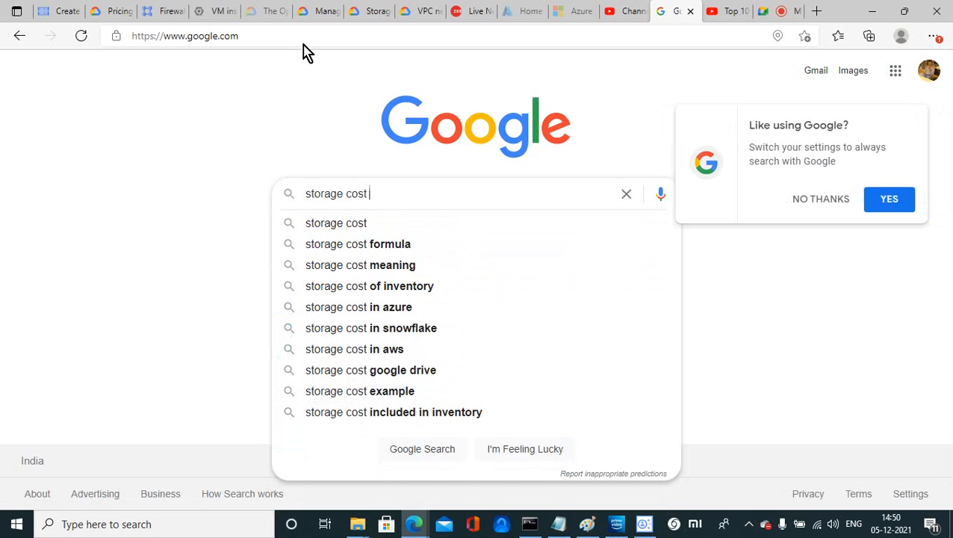
text(calcu)
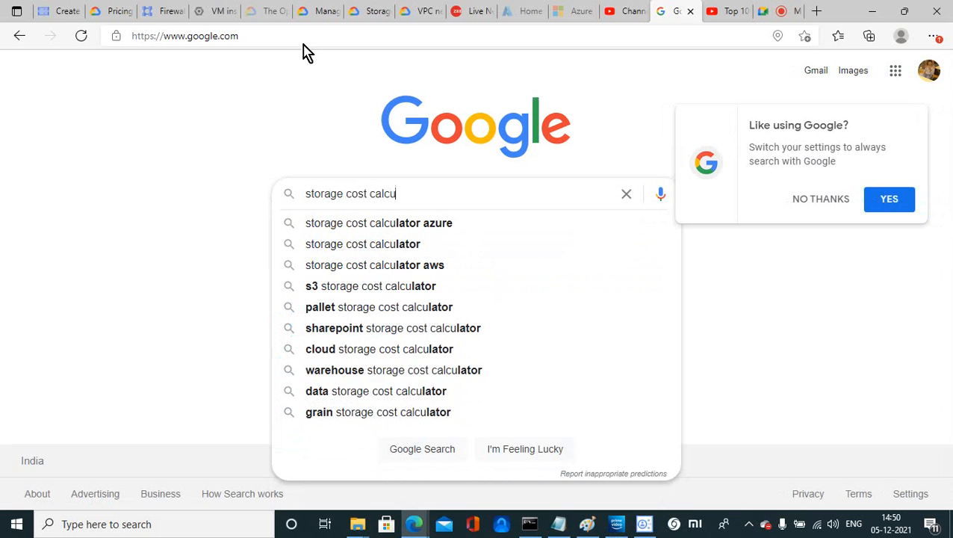
text(latio)
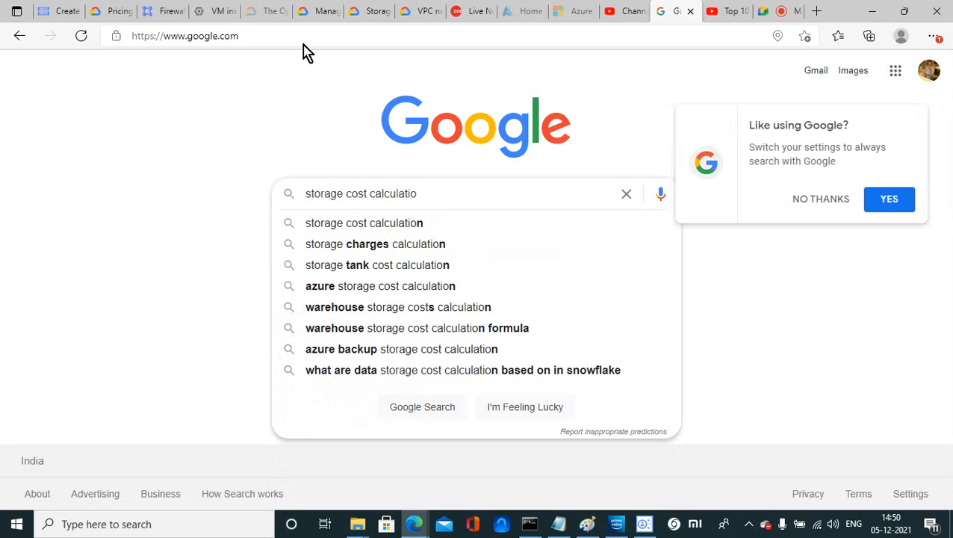
click(307, 194)
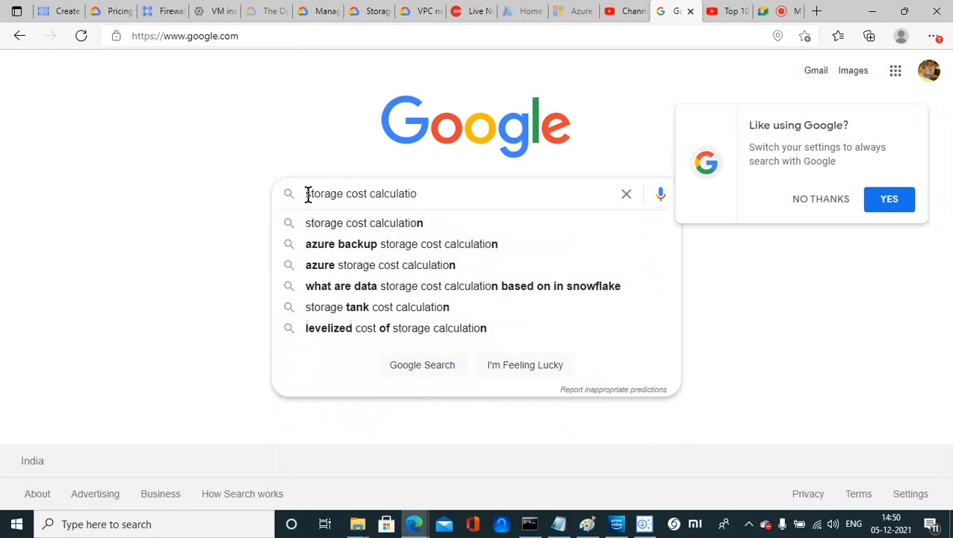
text(GCP)
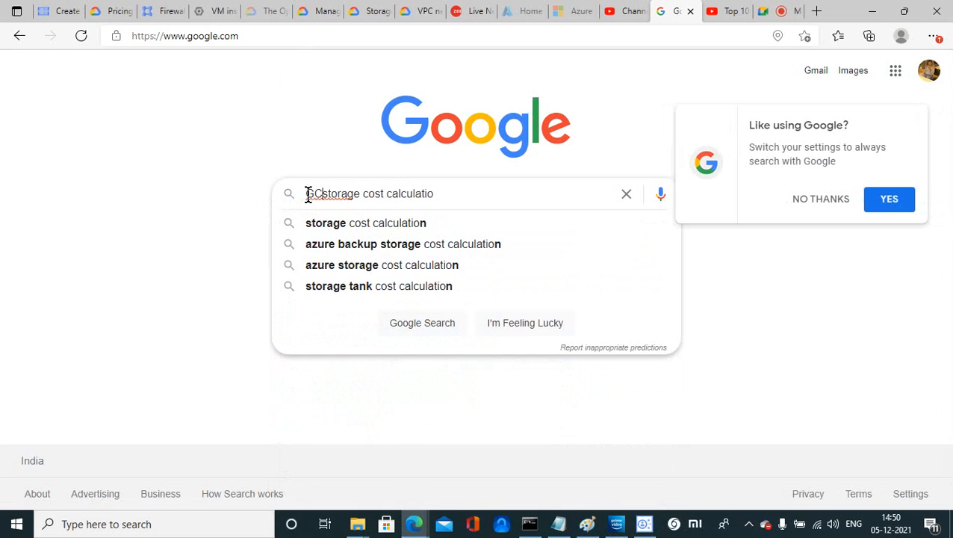
key(Return)
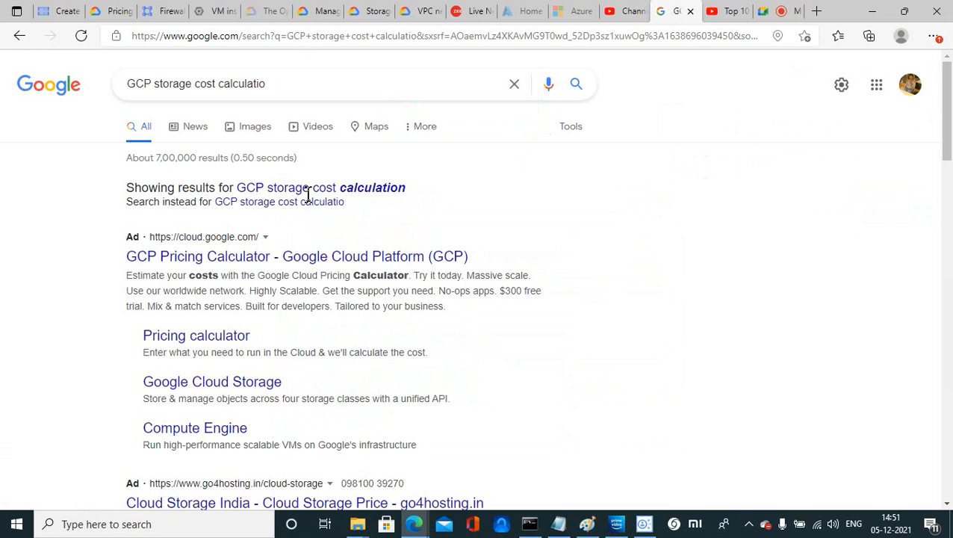
click(296, 257)
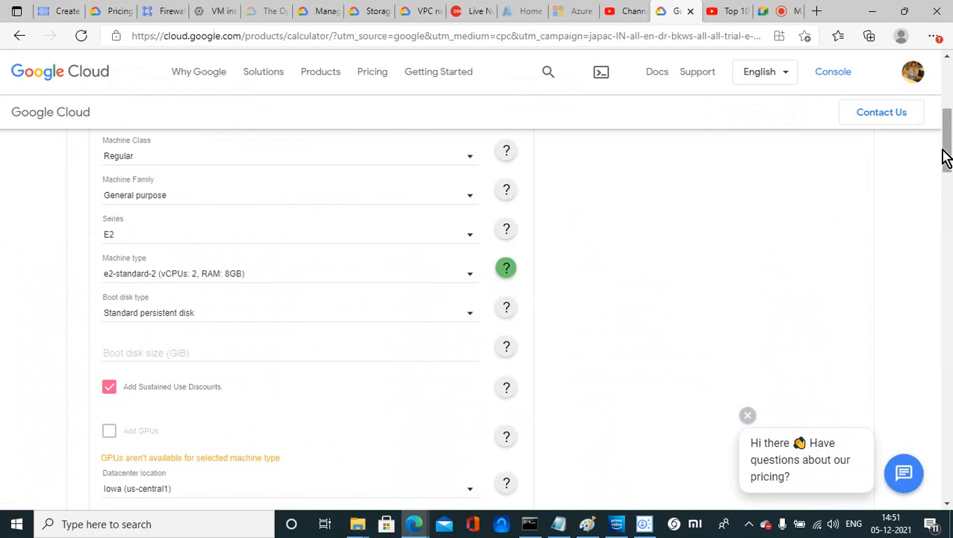
Step: Copy the web address of the Google Cloud Pricing Calculator and send it to everyone in the Google Meet call's chat
drag(947, 169, 919, 110)
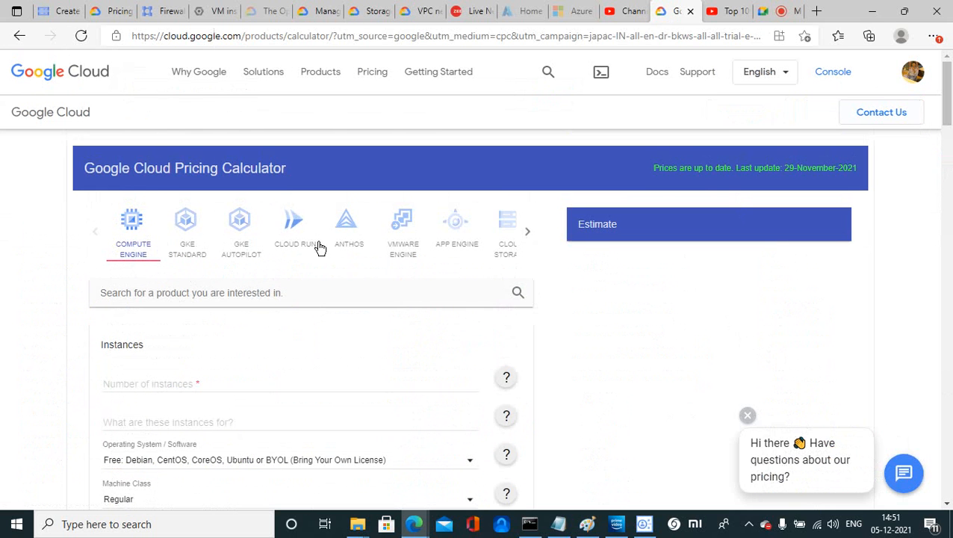
click(277, 37)
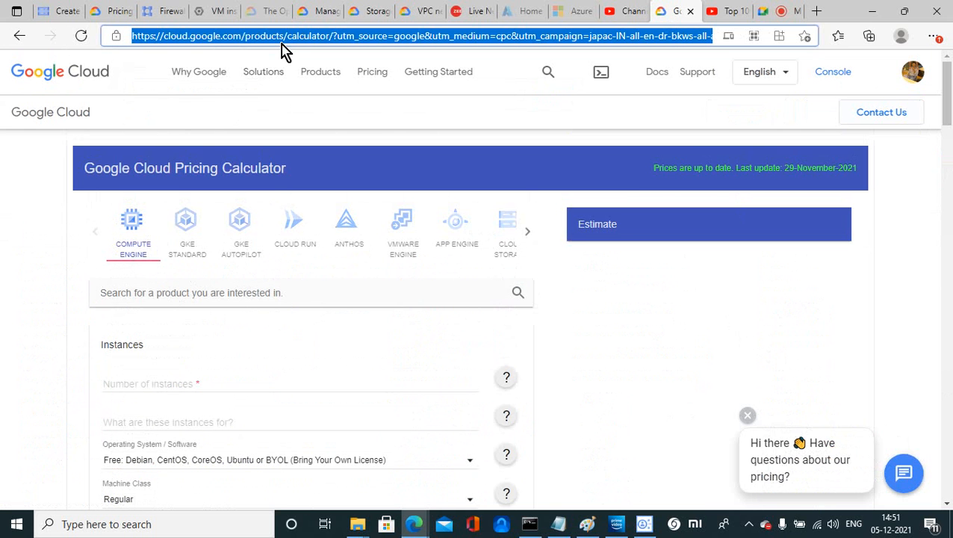
click(773, 15)
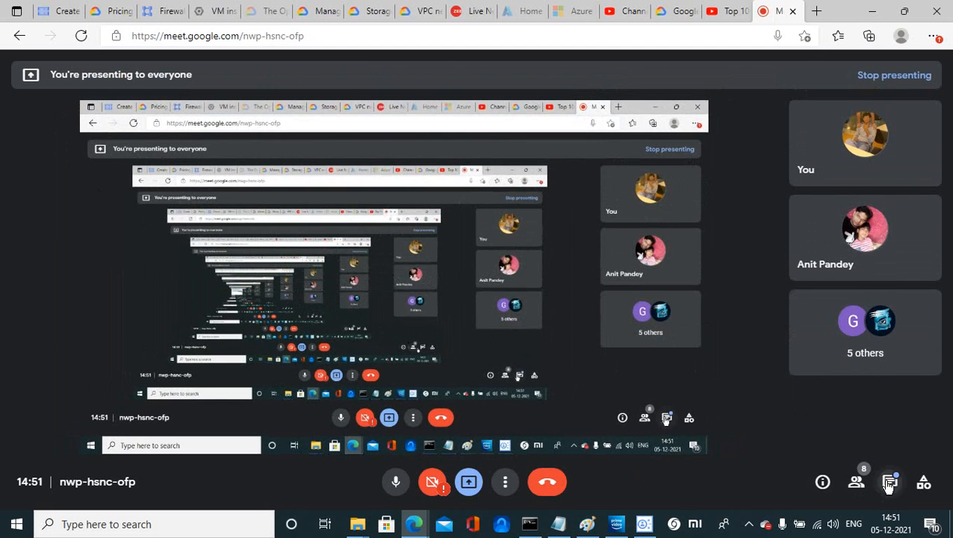
click(889, 483)
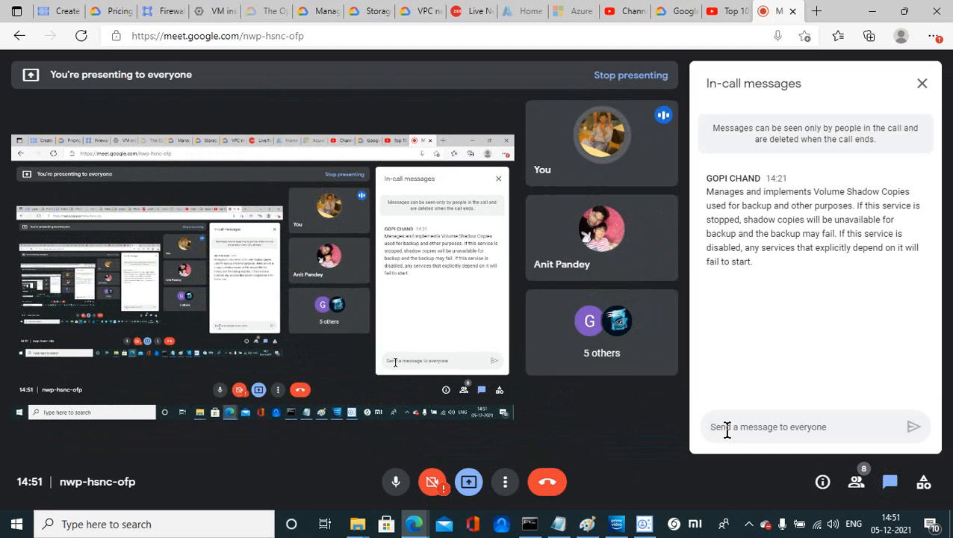
click(726, 431)
key(ctrl+v)
key(Return)
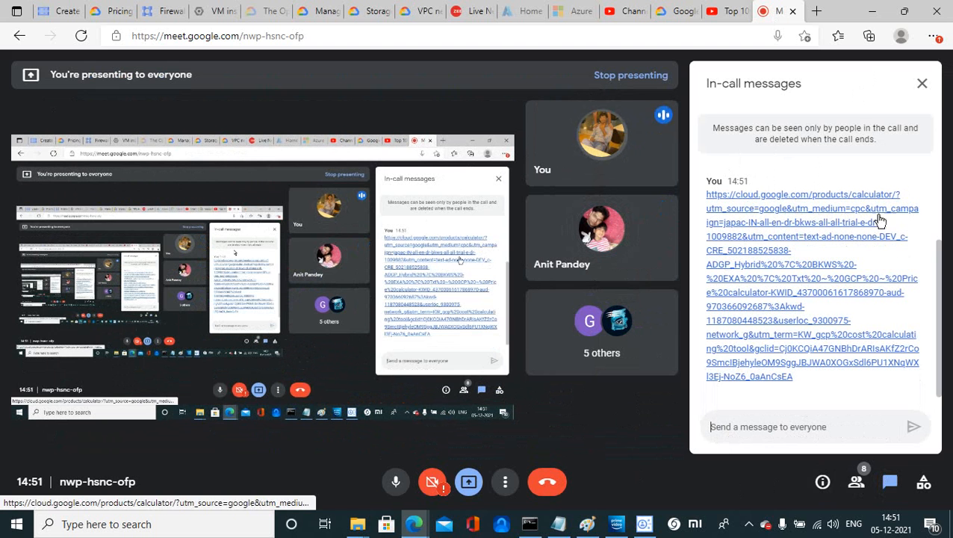
Step: Return to the bucket creation form and review the locations offered for the Multi-region and Region location types
click(51, 18)
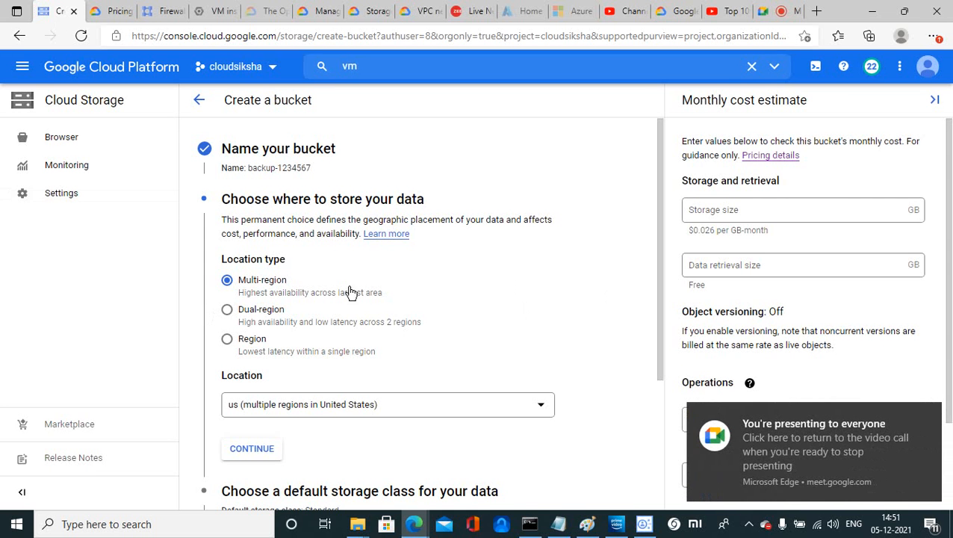
click(926, 418)
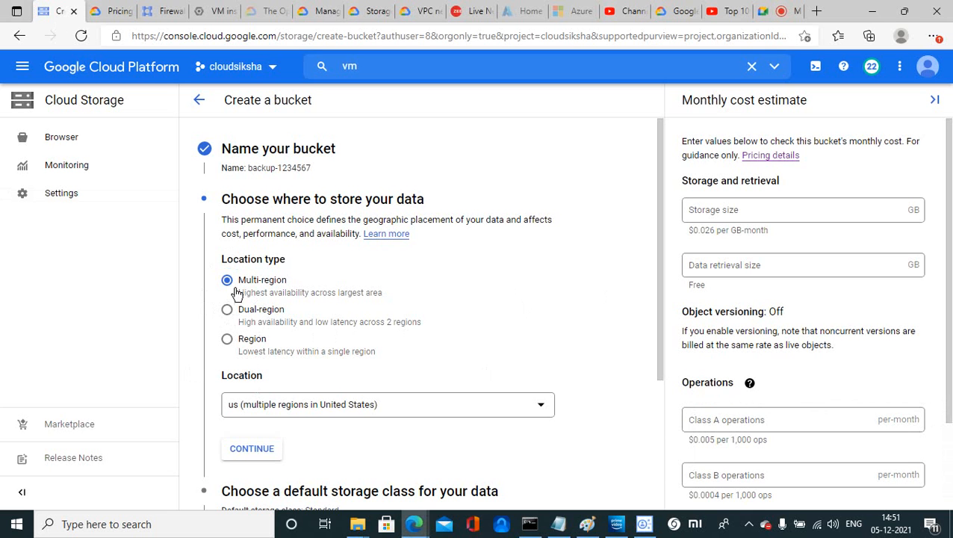
click(321, 419)
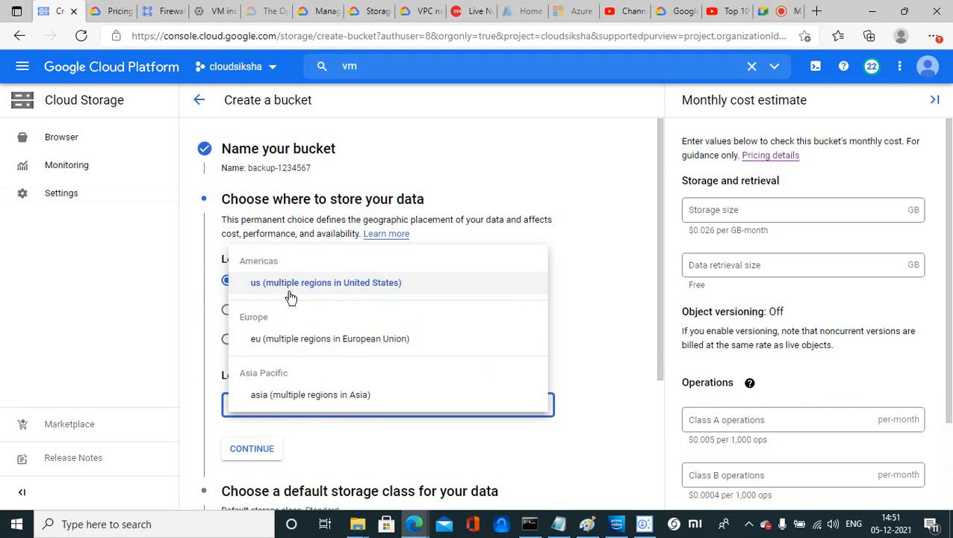
click(657, 346)
click(226, 338)
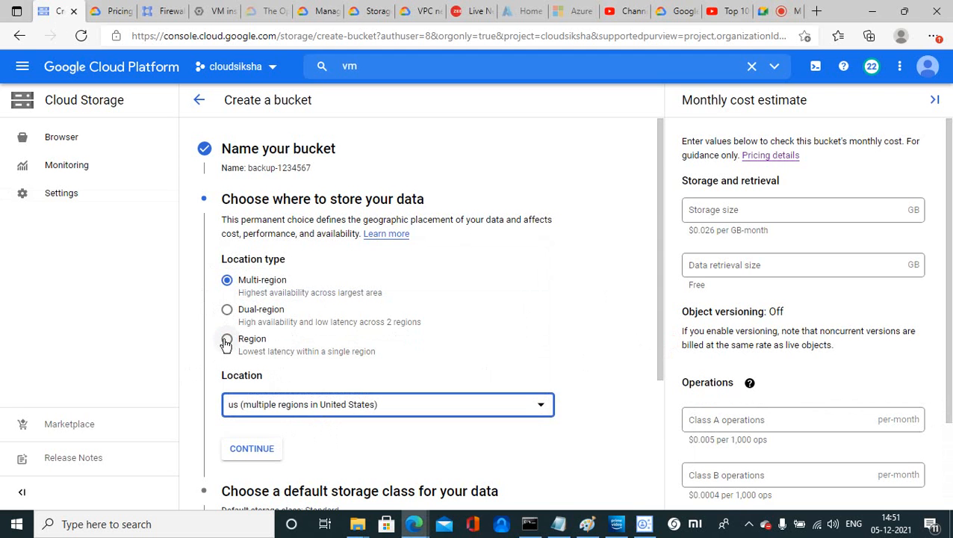
click(272, 409)
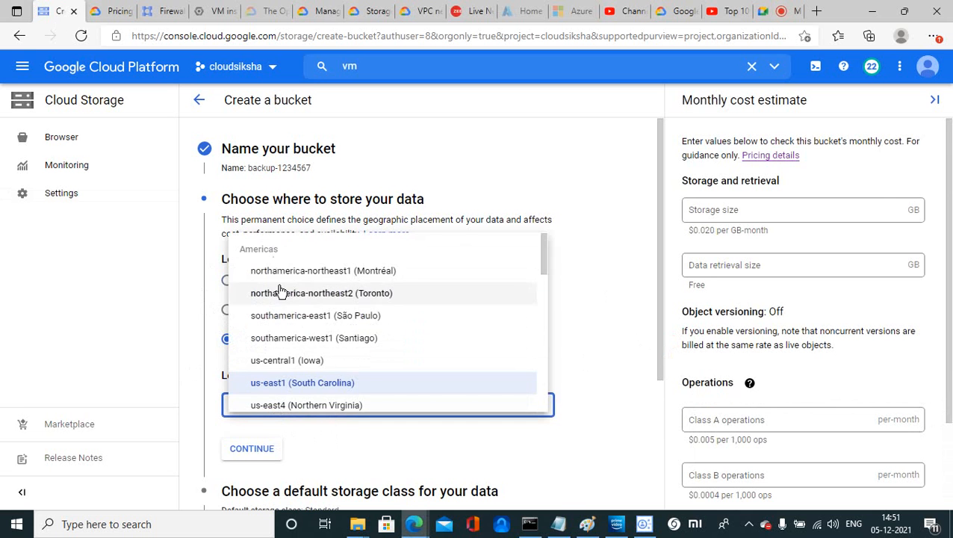
drag(544, 268, 558, 406)
click(592, 380)
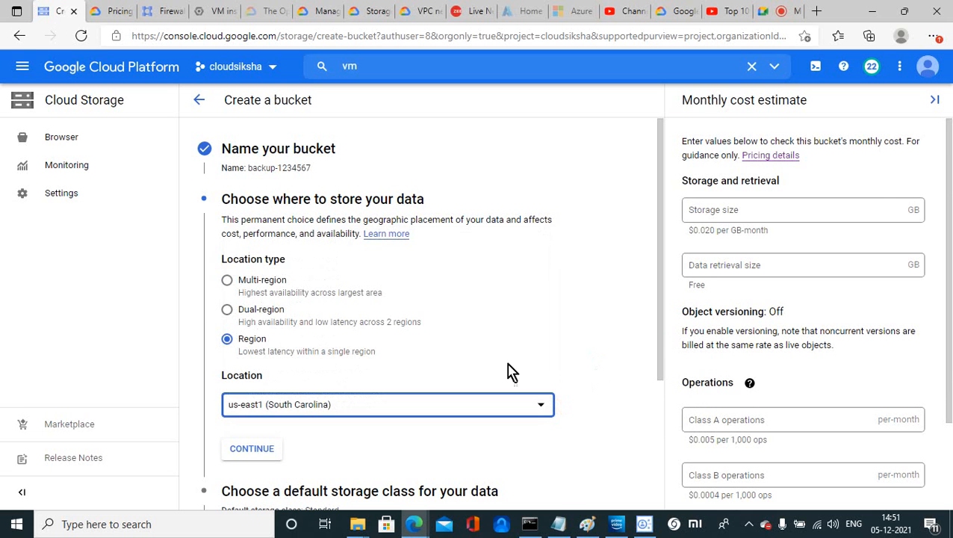
Step: Switch the bucket's location type to Dual-region, review its location pairs and try out the turbo replication option
click(227, 314)
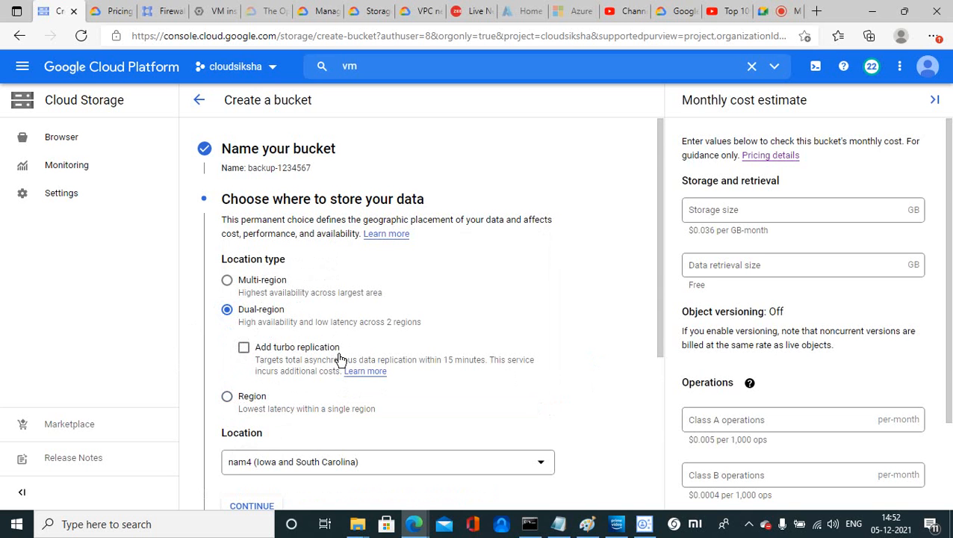
click(371, 465)
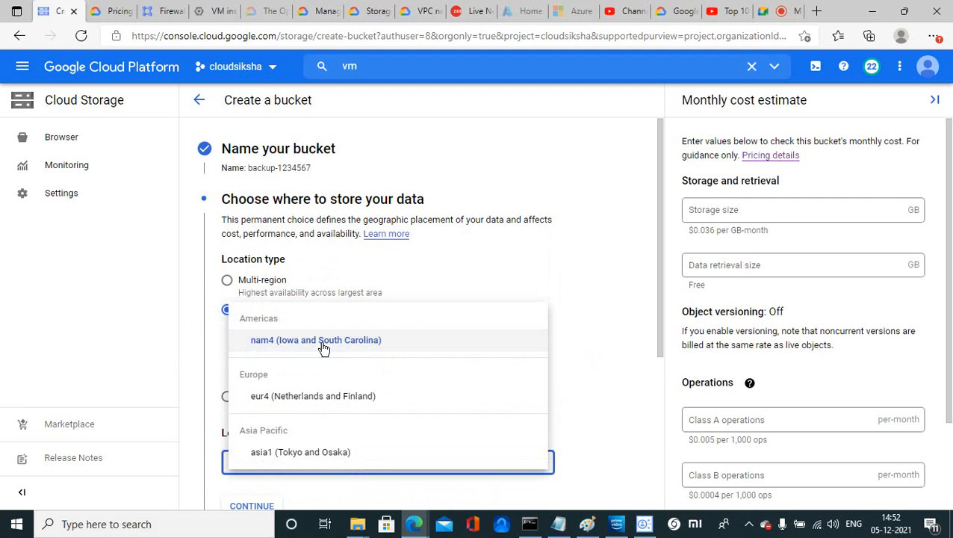
click(581, 253)
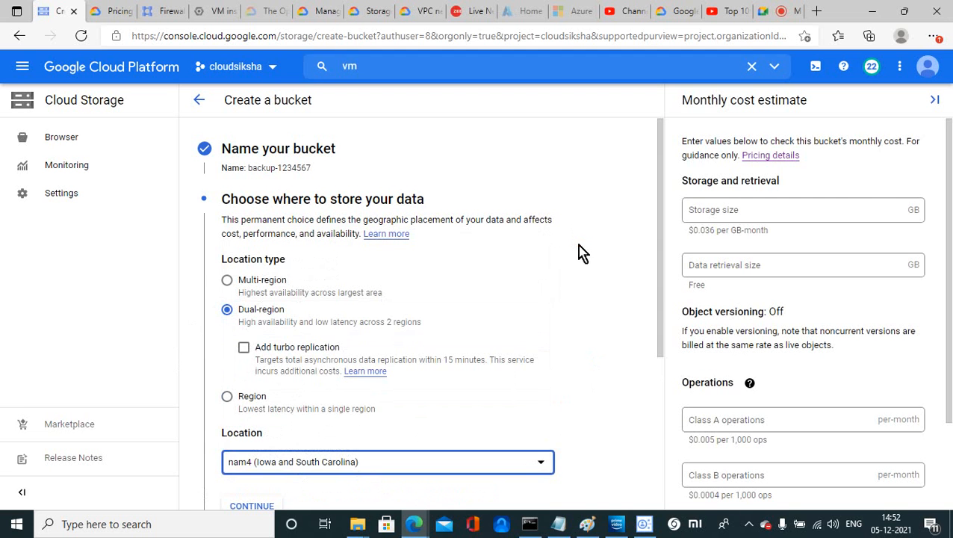
click(245, 350)
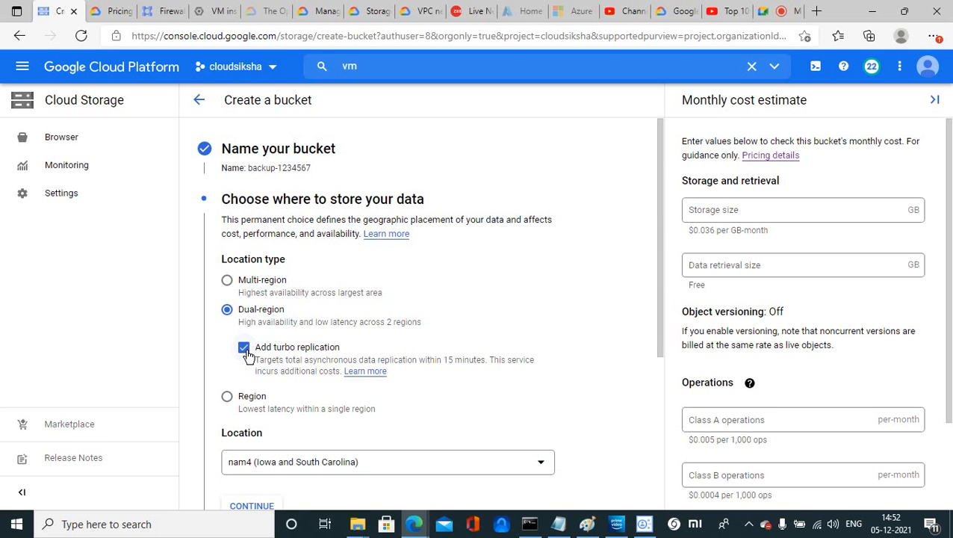
click(245, 351)
click(244, 348)
click(243, 349)
click(244, 349)
Step: Set the location type back to Multi-region and look over its American, European and Asian location choices
click(228, 282)
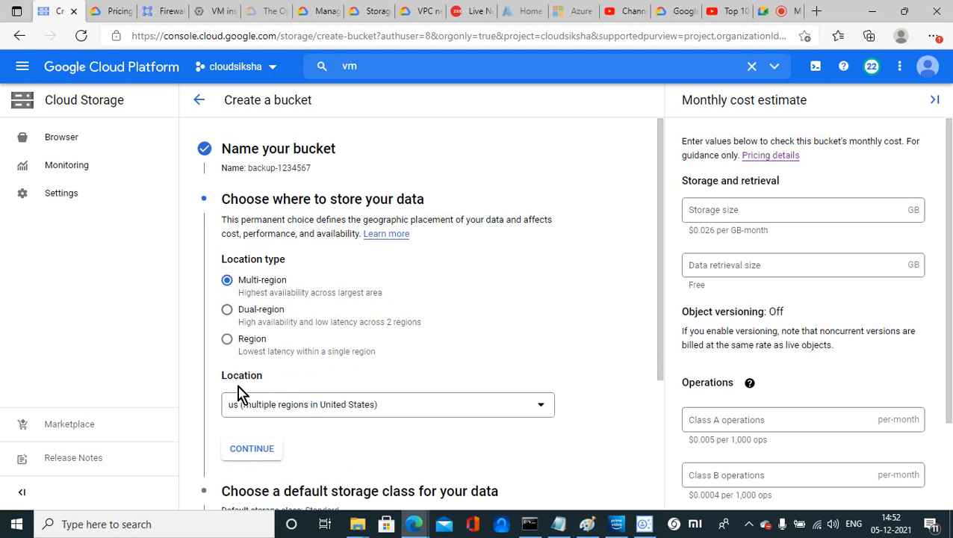
click(254, 409)
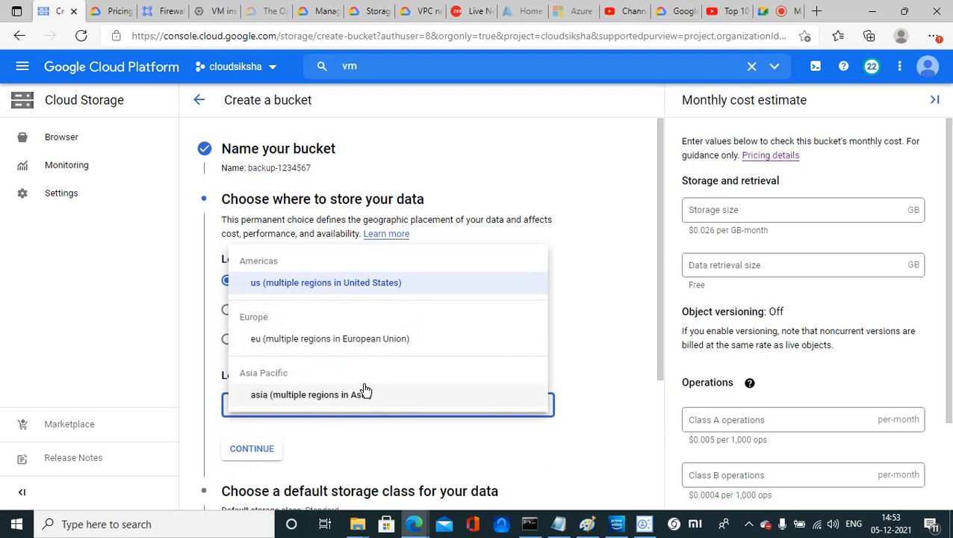
click(180, 389)
Step: Set the bucket's location type to Region with us-east4 (Northern Virginia) and continue to the default storage class settings
click(227, 338)
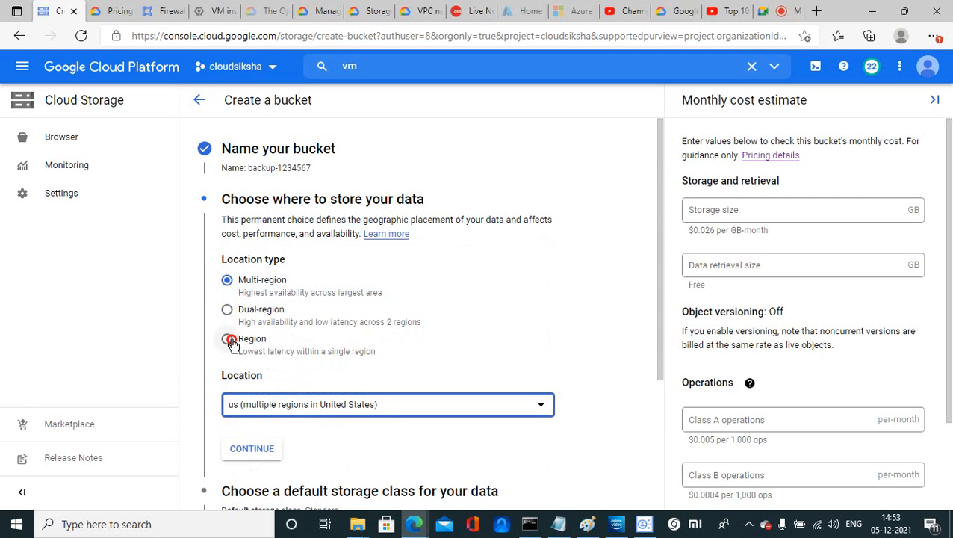
click(539, 409)
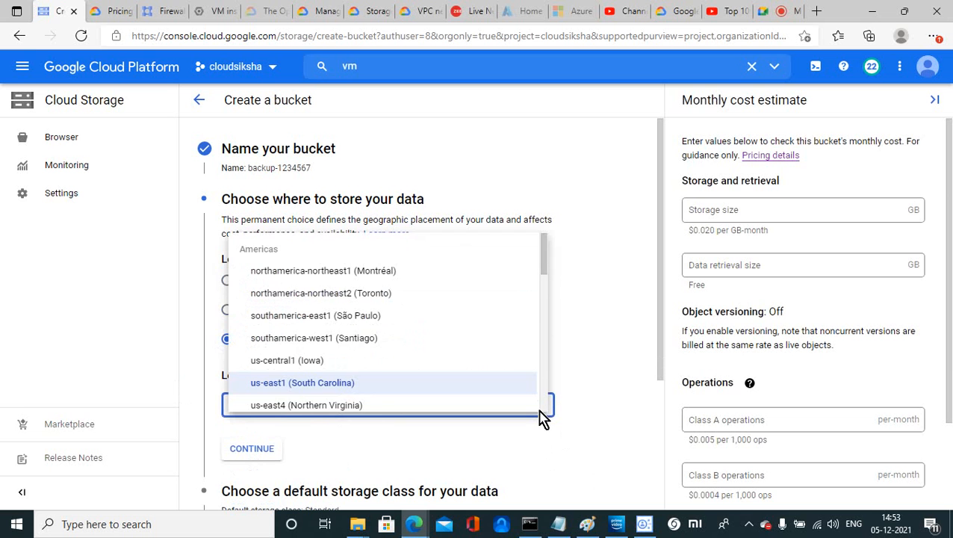
drag(544, 262, 557, 384)
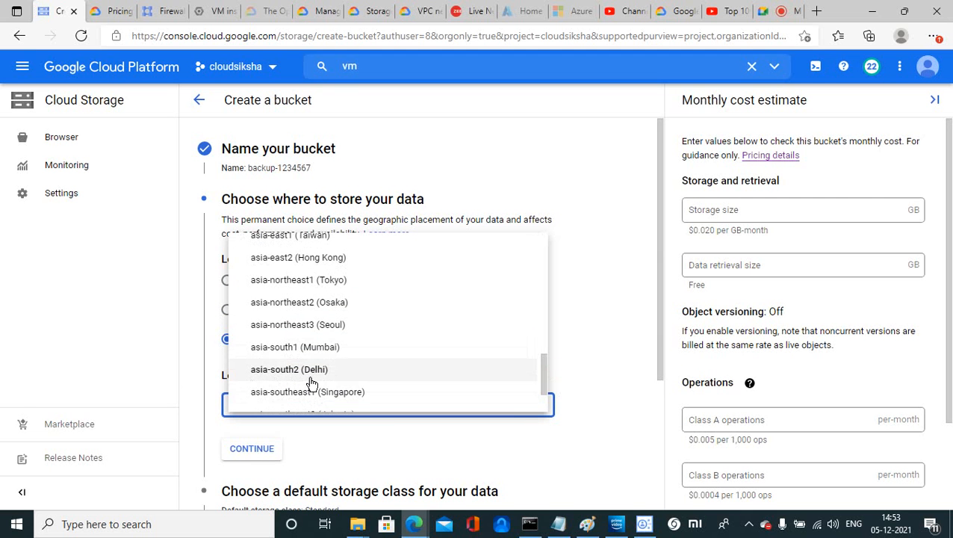
click(606, 274)
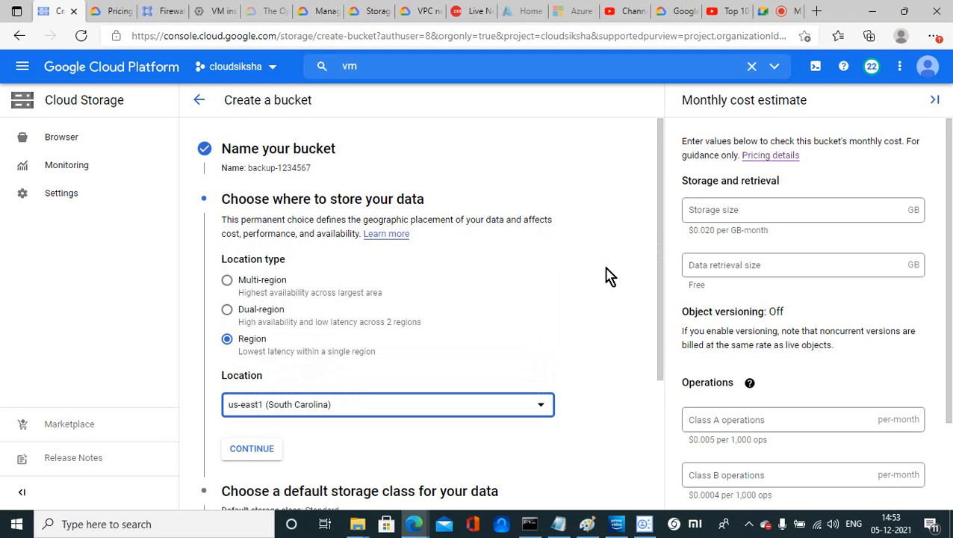
click(257, 410)
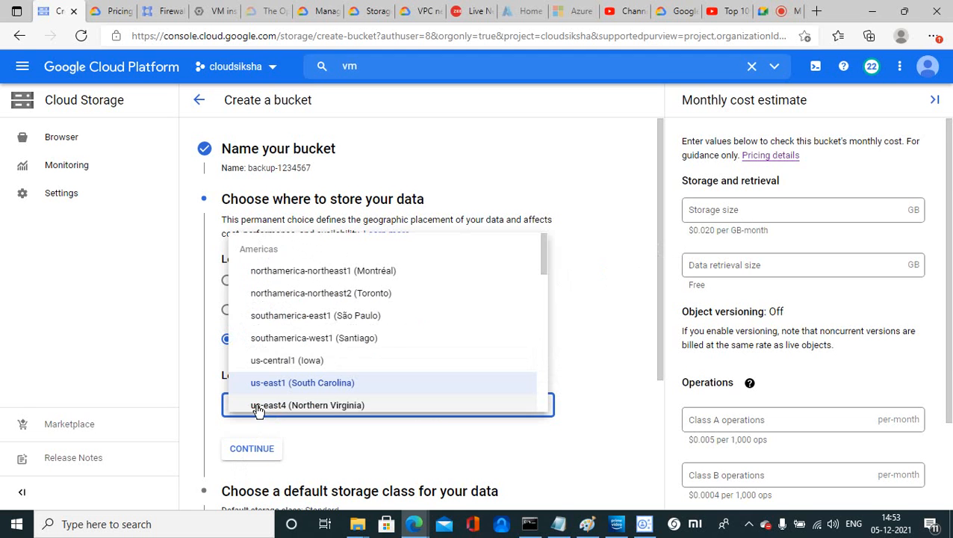
click(357, 405)
click(252, 451)
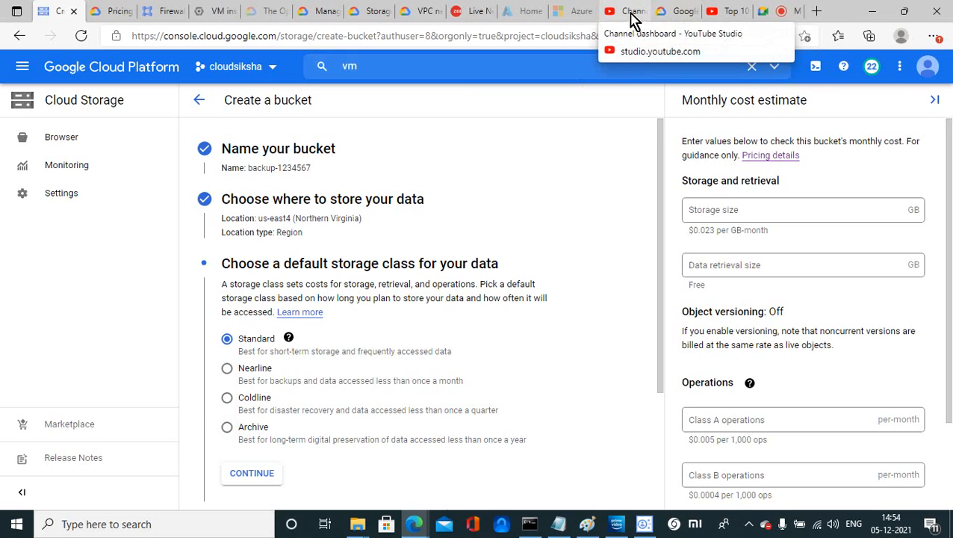
Step: Go back to the Cloud Storage product page and examine the descriptions and relative costs of the Standard, Nearline, Coldline and Archive classes
click(667, 13)
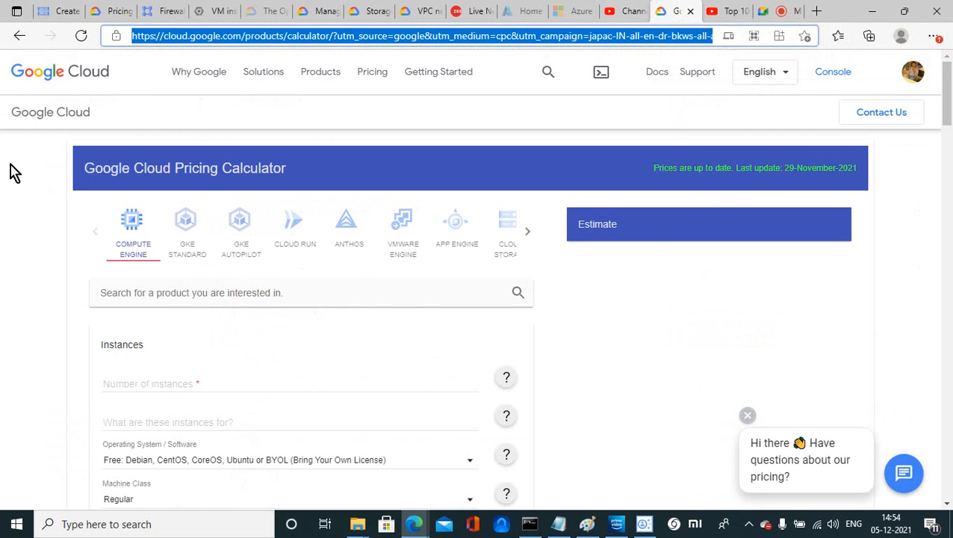
click(21, 38)
click(21, 38)
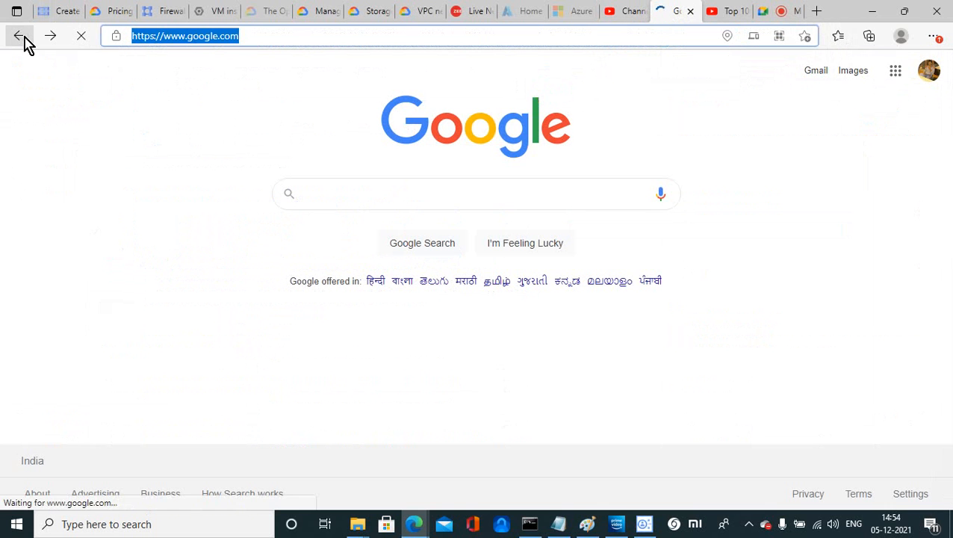
click(21, 37)
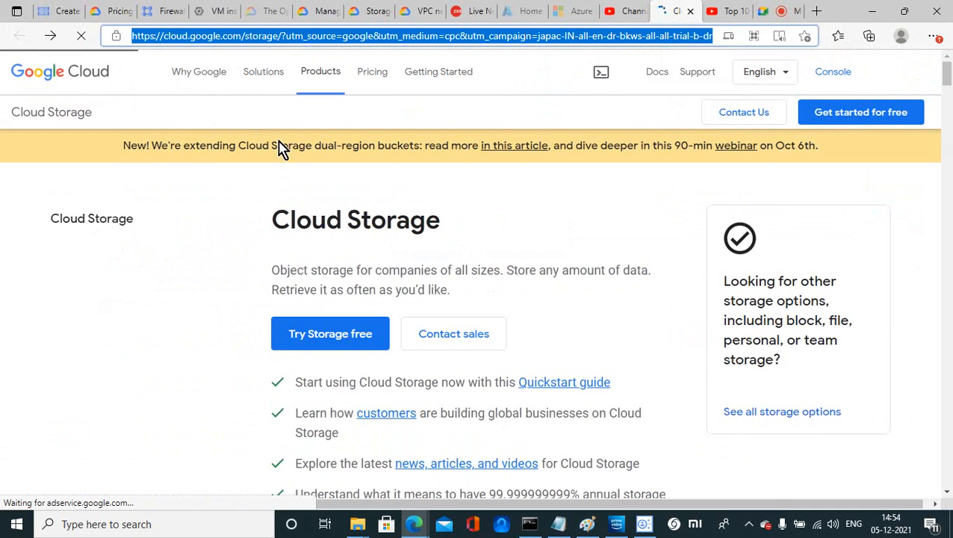
drag(948, 128, 947, 130)
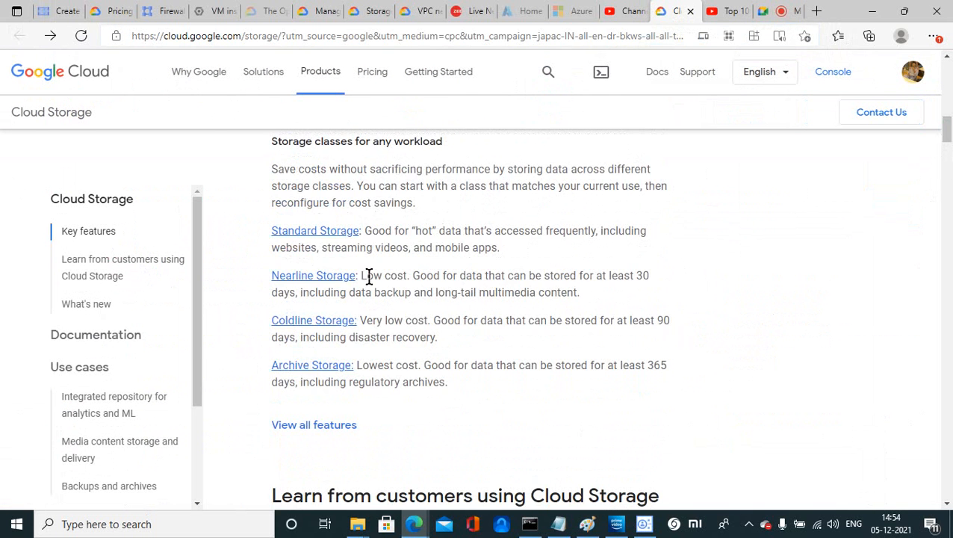
drag(369, 231, 411, 250)
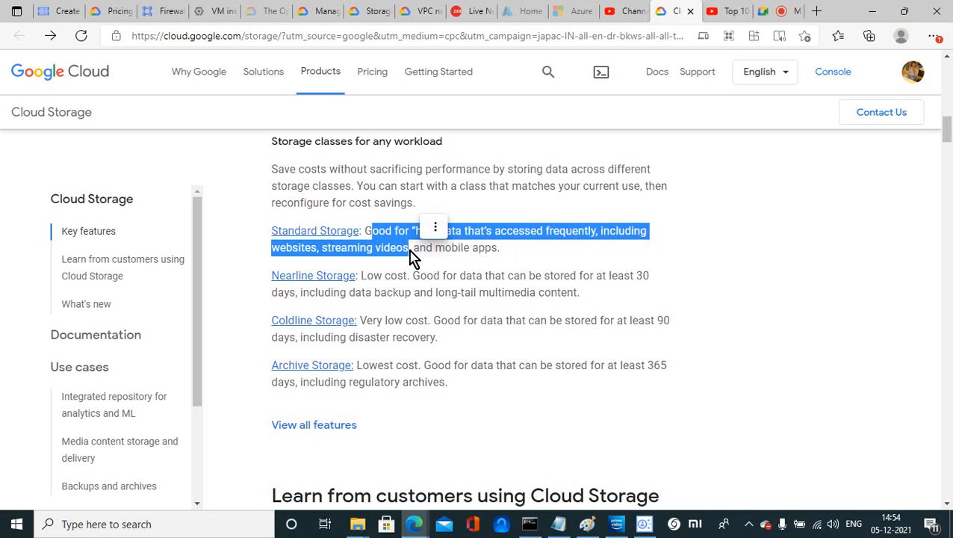
click(504, 256)
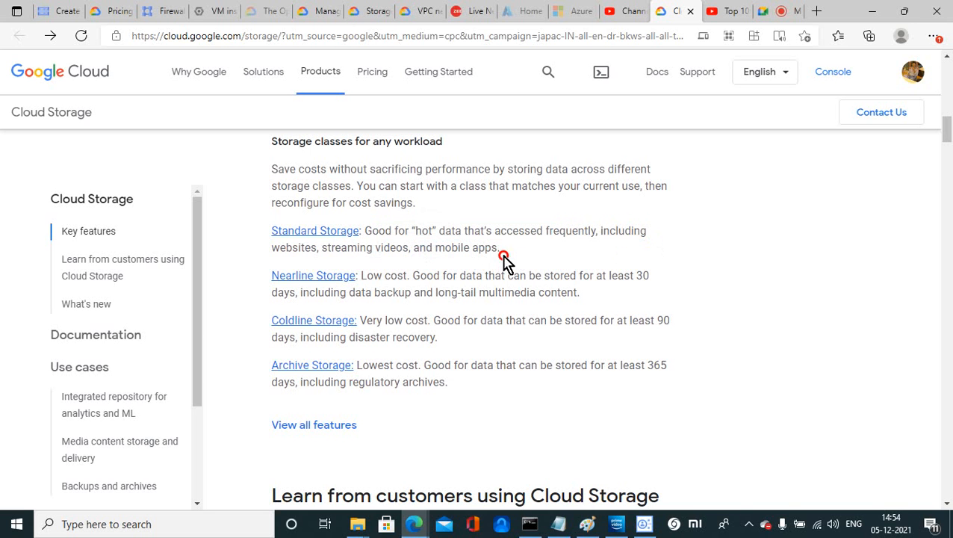
click(364, 275)
drag(364, 275, 411, 274)
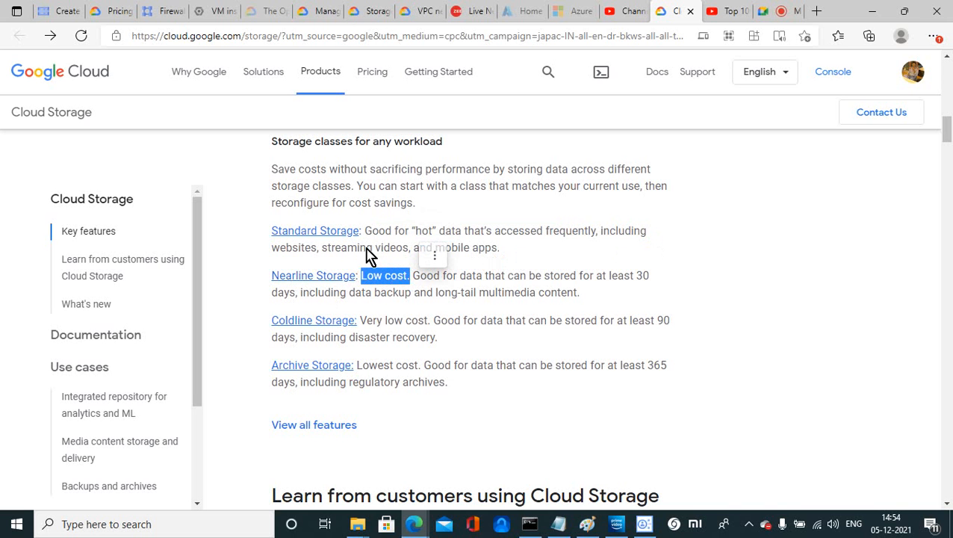
drag(360, 321, 427, 320)
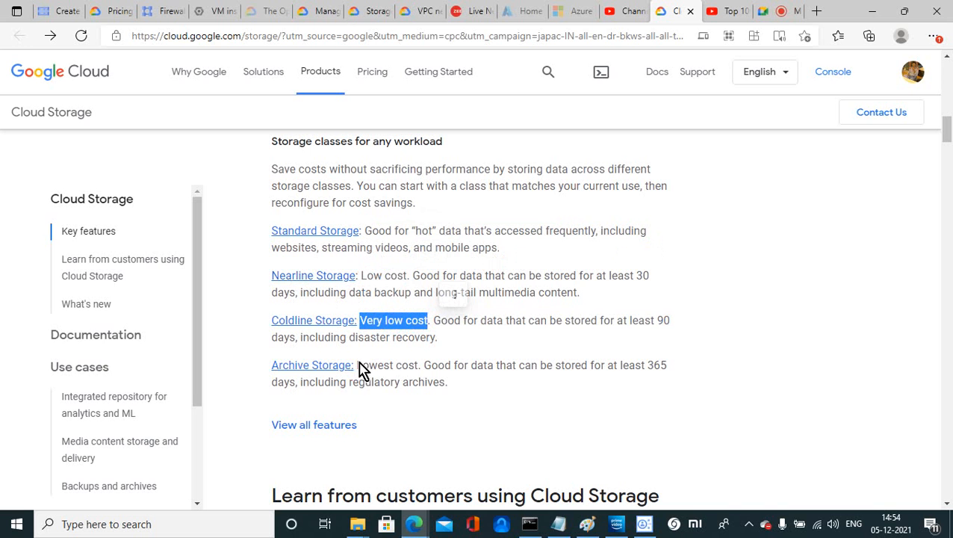
drag(357, 365, 417, 368)
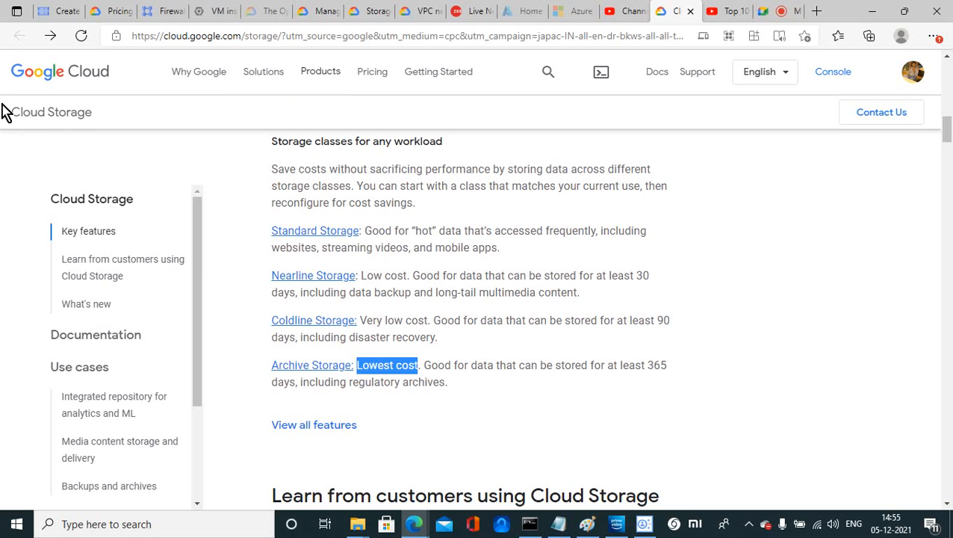
Step: Return to the bucket creation form and choose Nearline as the default storage class
click(63, 13)
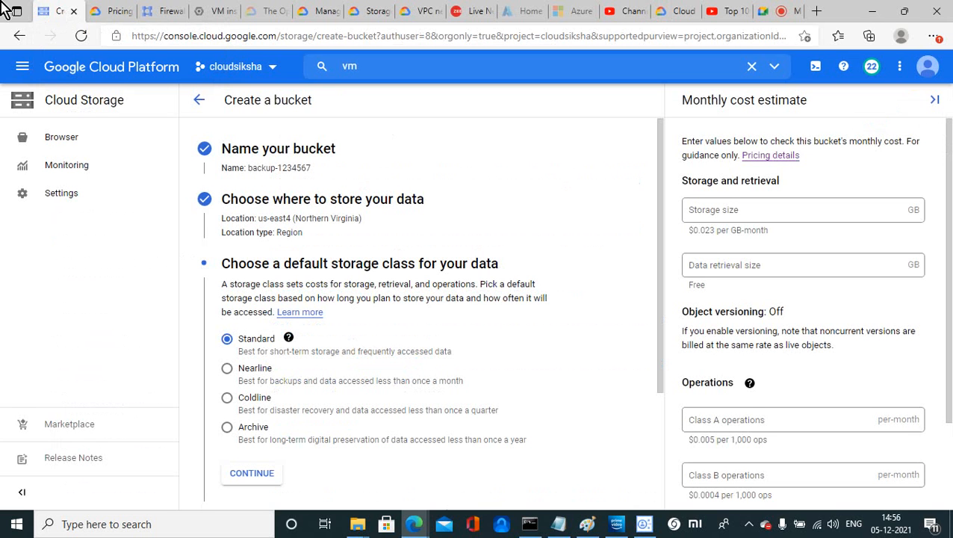
drag(661, 256, 667, 338)
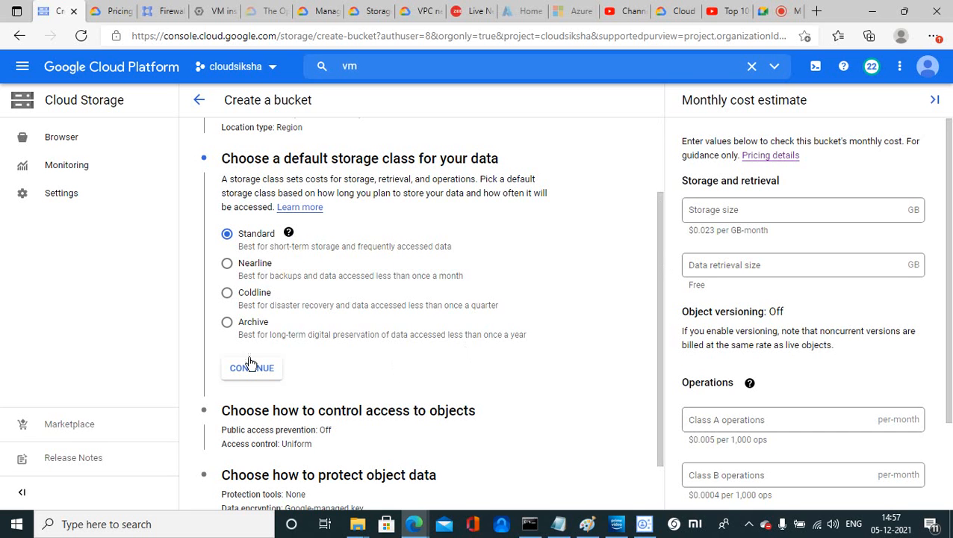
click(228, 266)
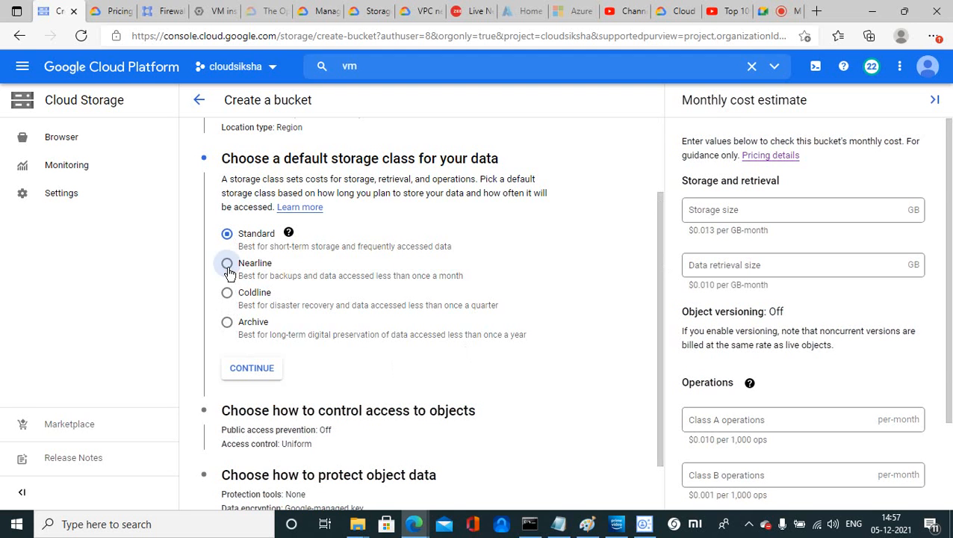
Step: Confirm the Nearline class, compare the Uniform and Fine-grained access control options, and continue to object protection with Fine-grained
click(252, 371)
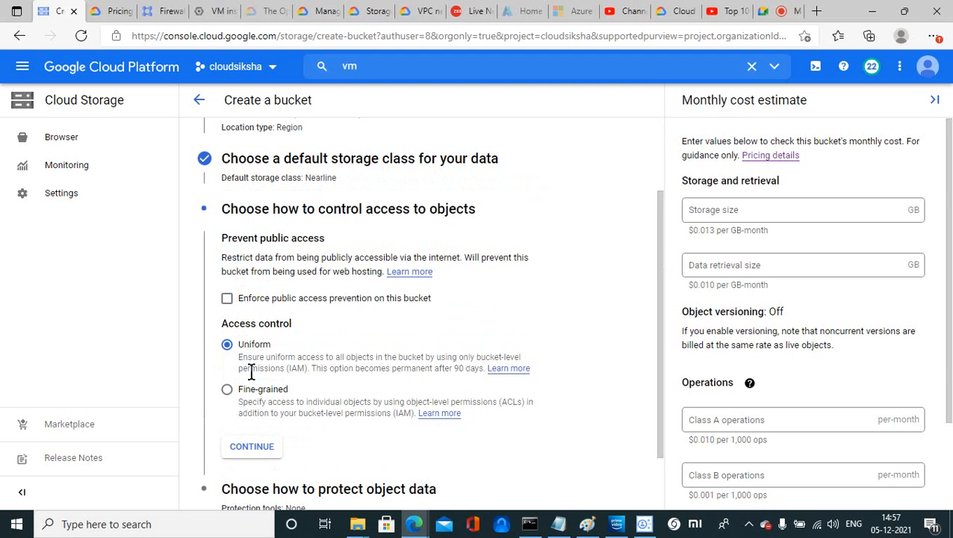
drag(221, 237, 338, 243)
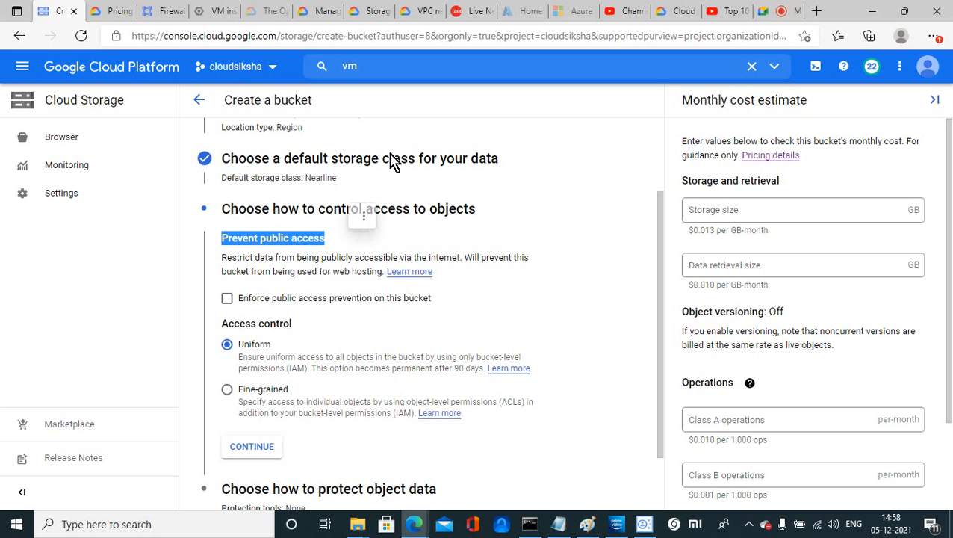
click(227, 389)
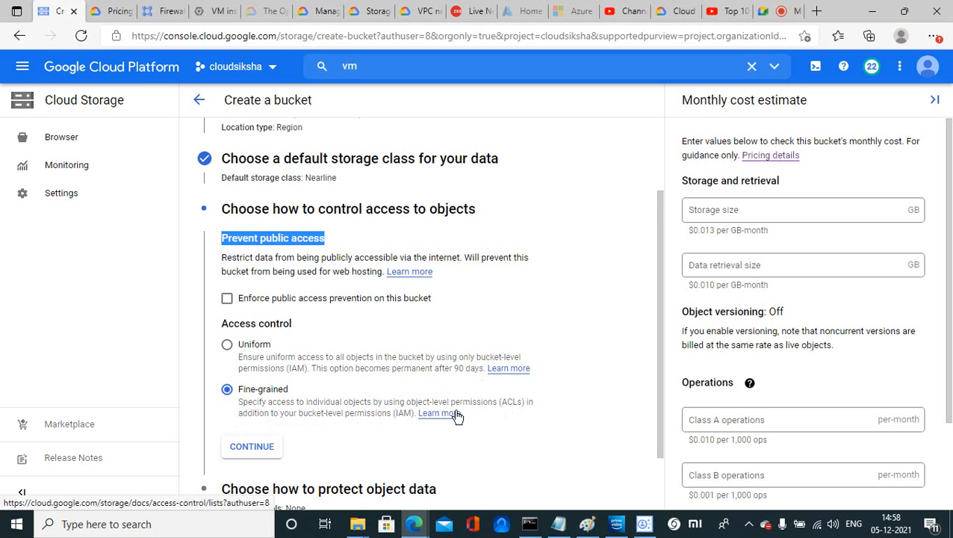
click(229, 350)
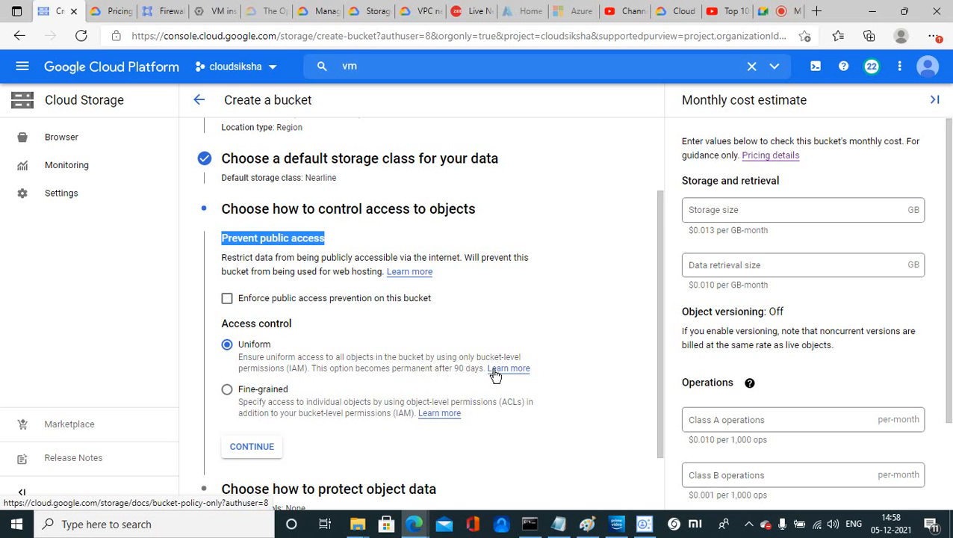
click(228, 391)
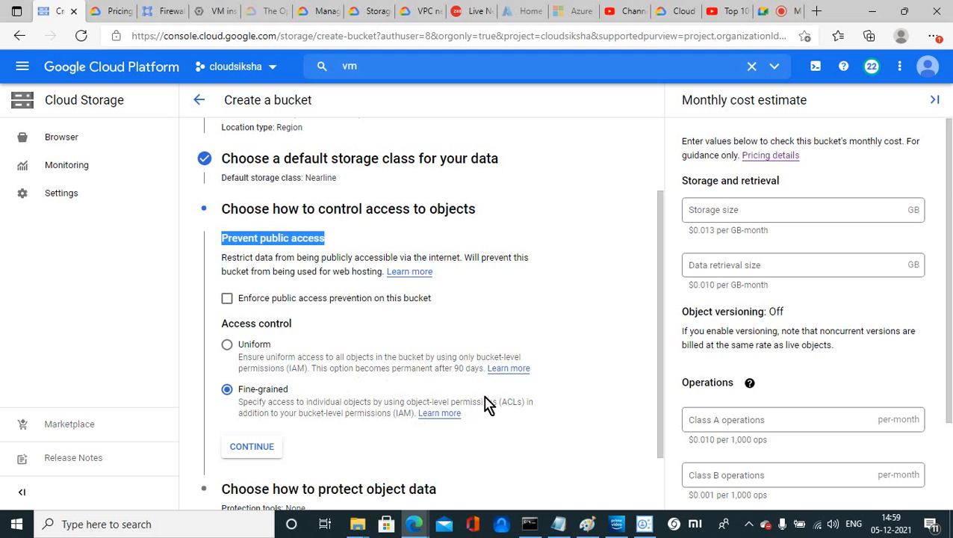
click(270, 450)
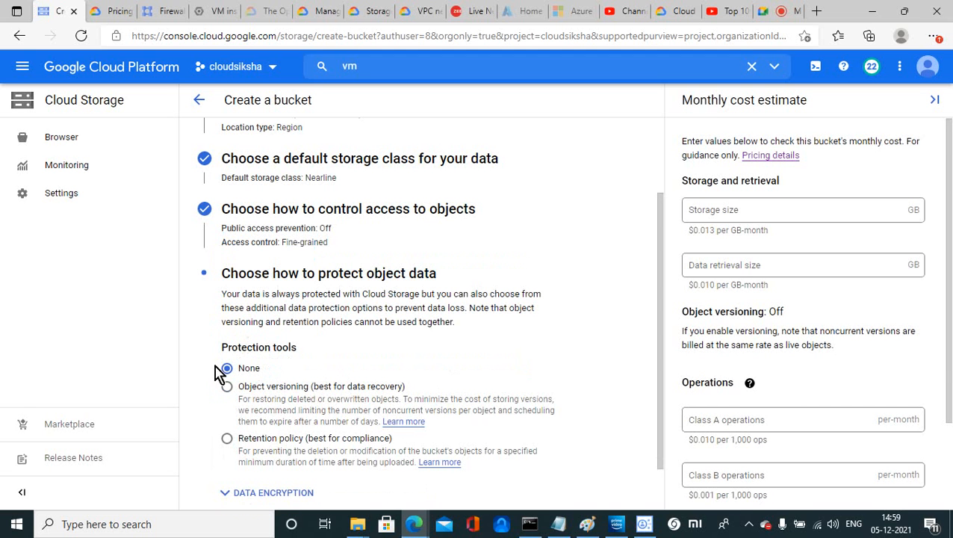
Step: Try Object versioning and Retention policy as the protection tool, looking over the version limit, expiry and retention period fields
drag(213, 358, 353, 374)
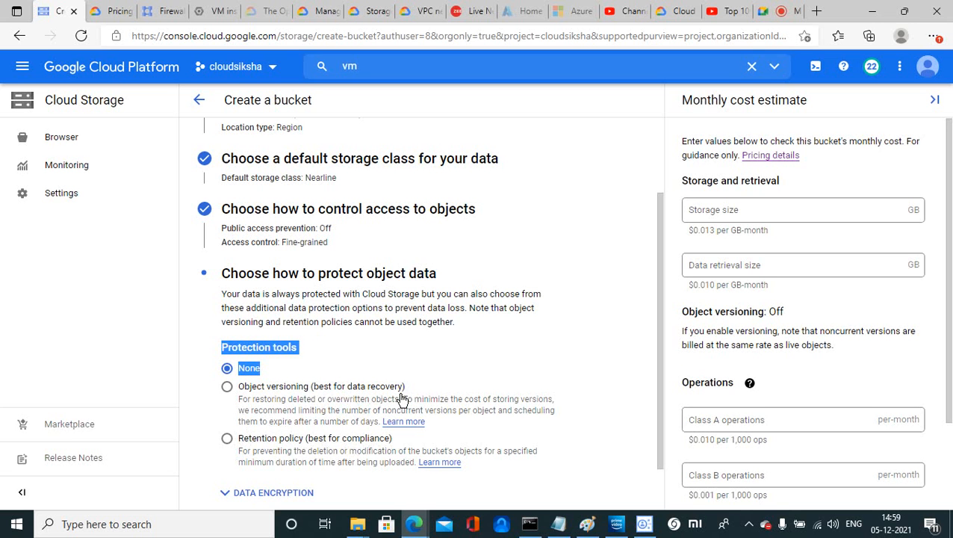
click(227, 388)
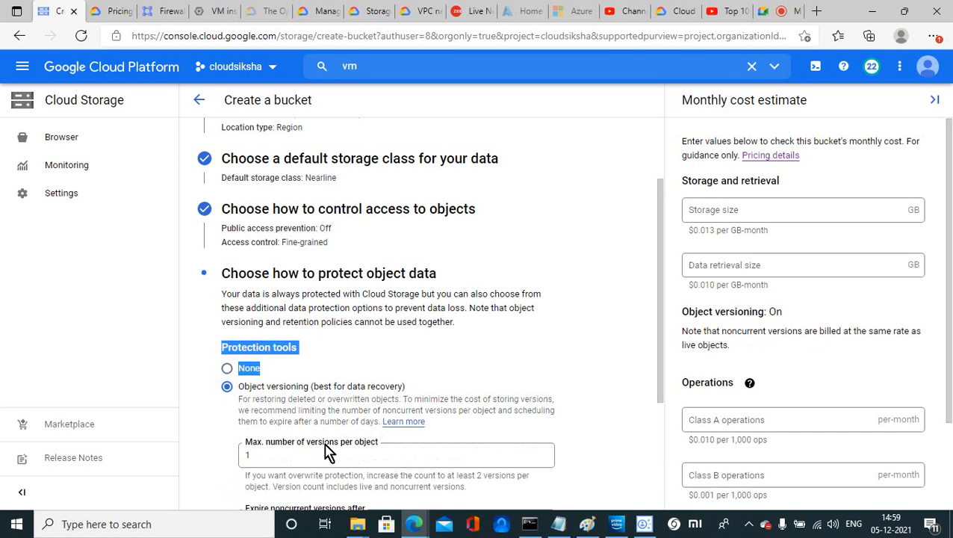
click(389, 456)
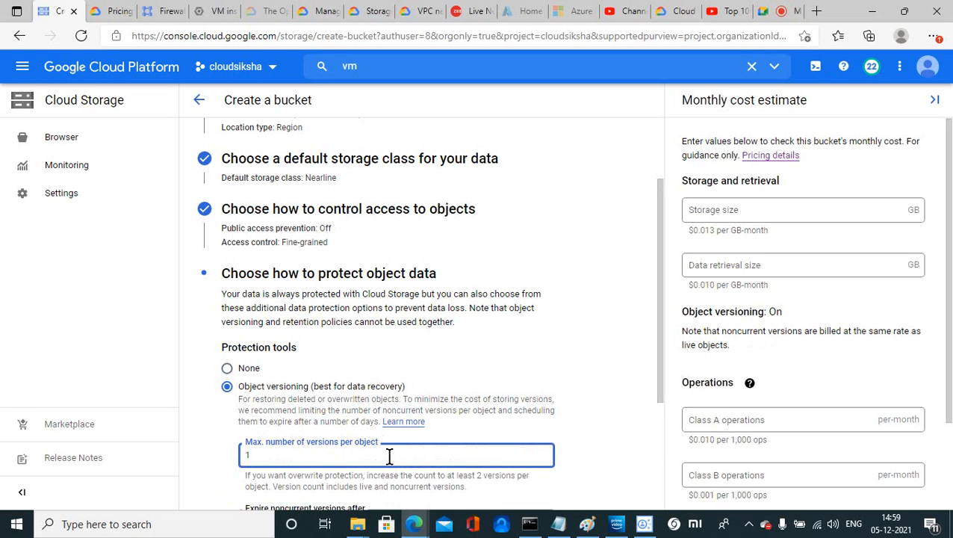
click(657, 377)
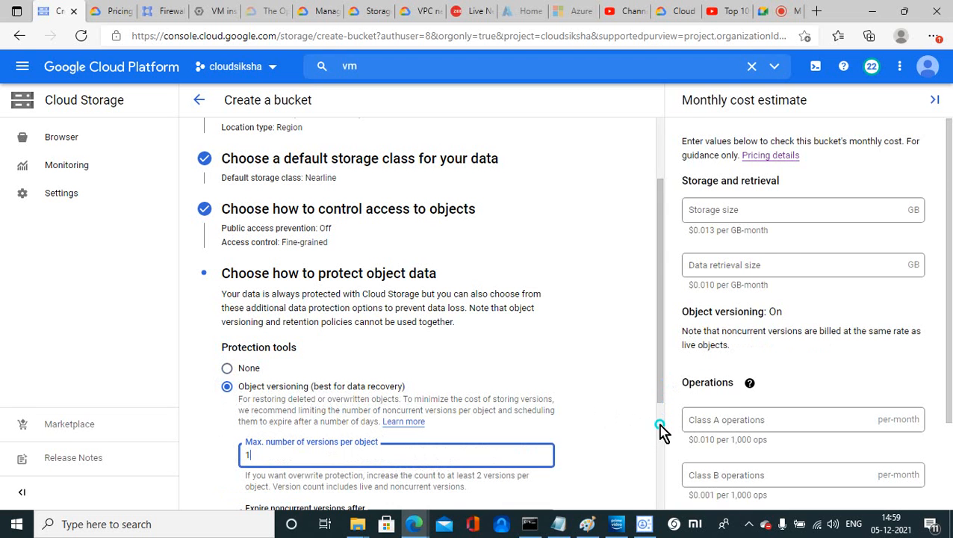
right_click(660, 418)
click(636, 417)
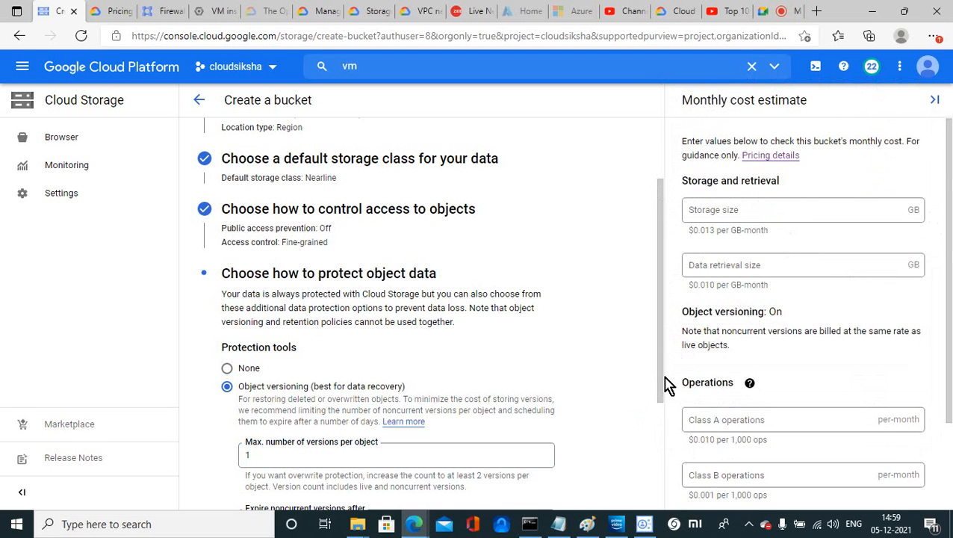
click(662, 379)
drag(661, 380, 669, 457)
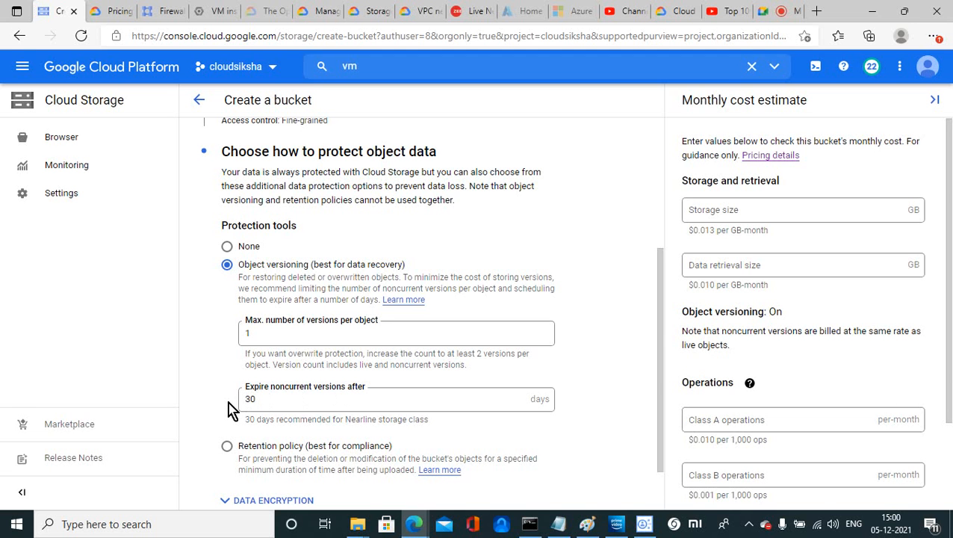
click(226, 448)
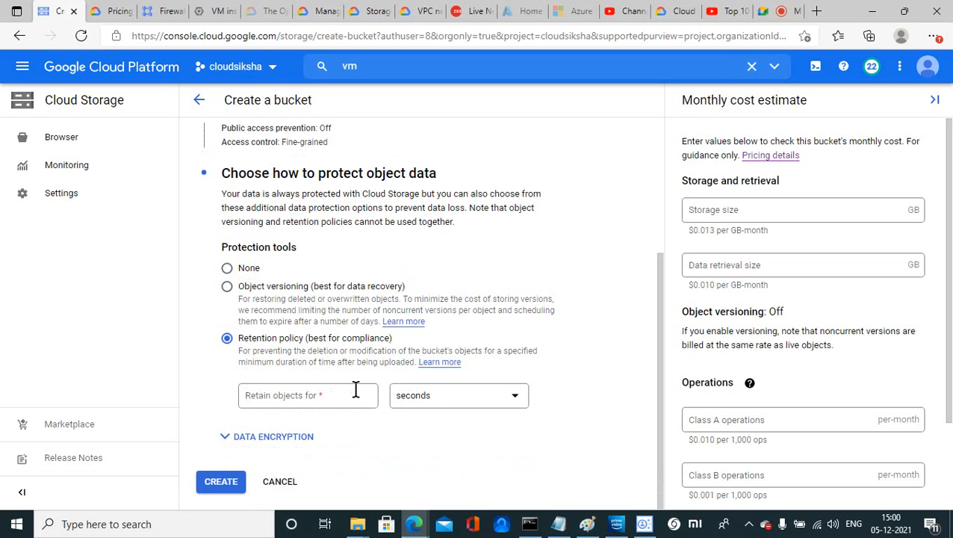
click(356, 389)
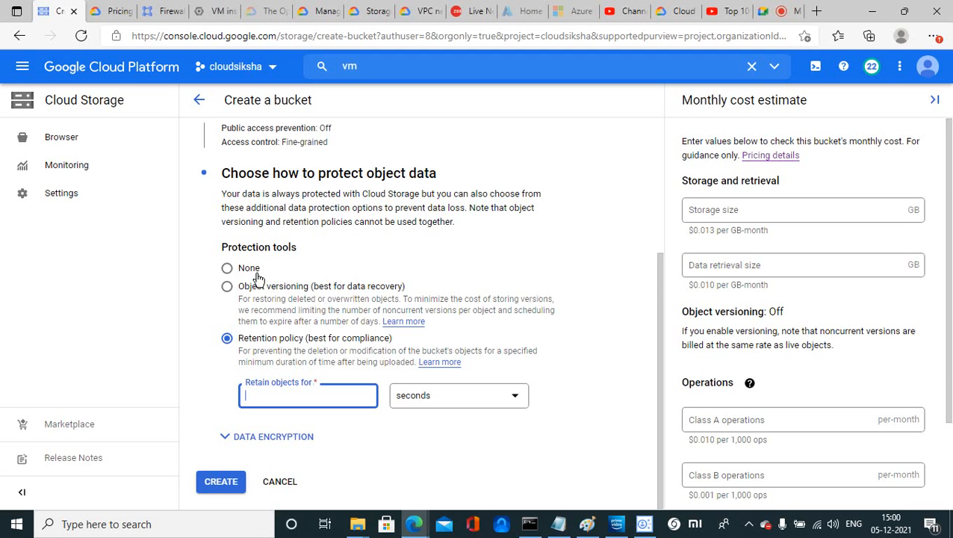
Step: Set the protection tools to None and create the bucket
click(227, 275)
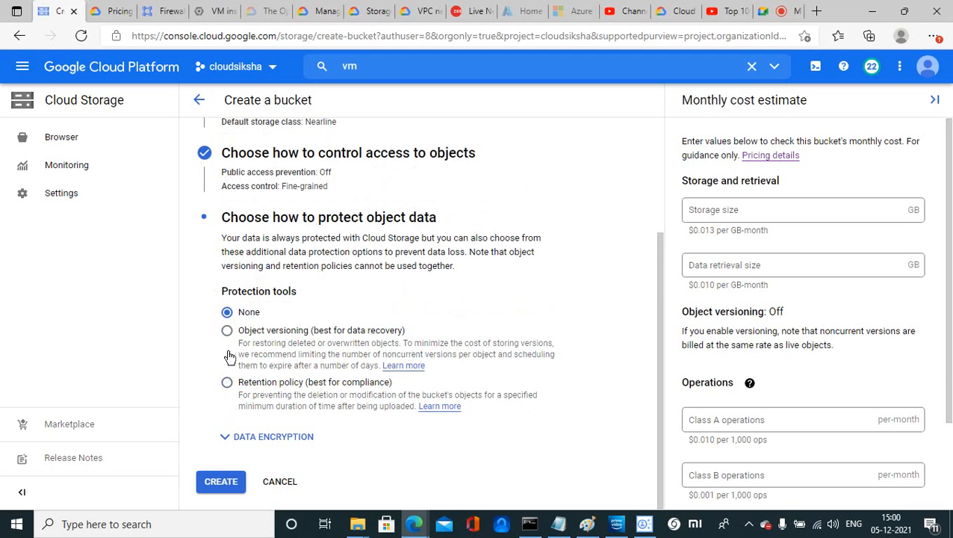
click(219, 482)
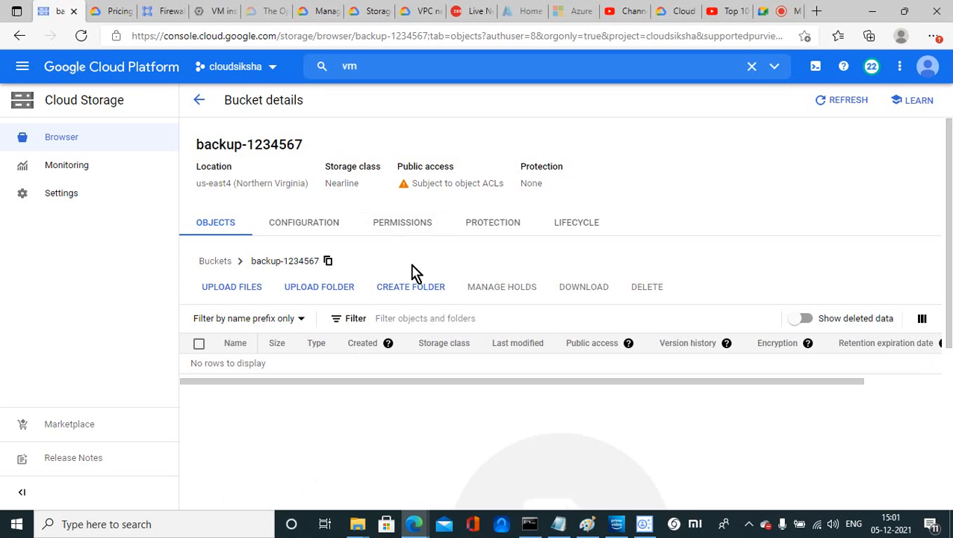
Step: Look at the folder upload option of the new bucket and cancel without choosing a folder
click(324, 291)
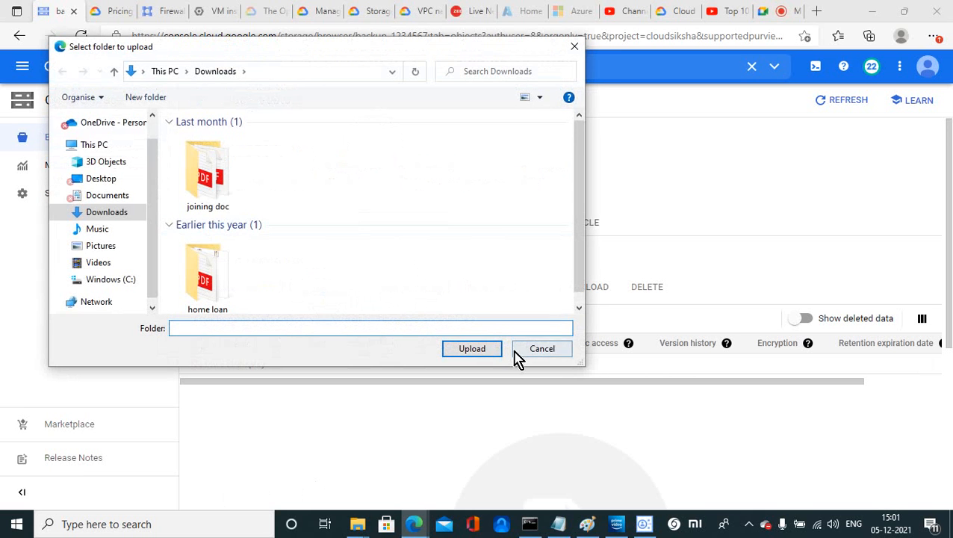
click(540, 356)
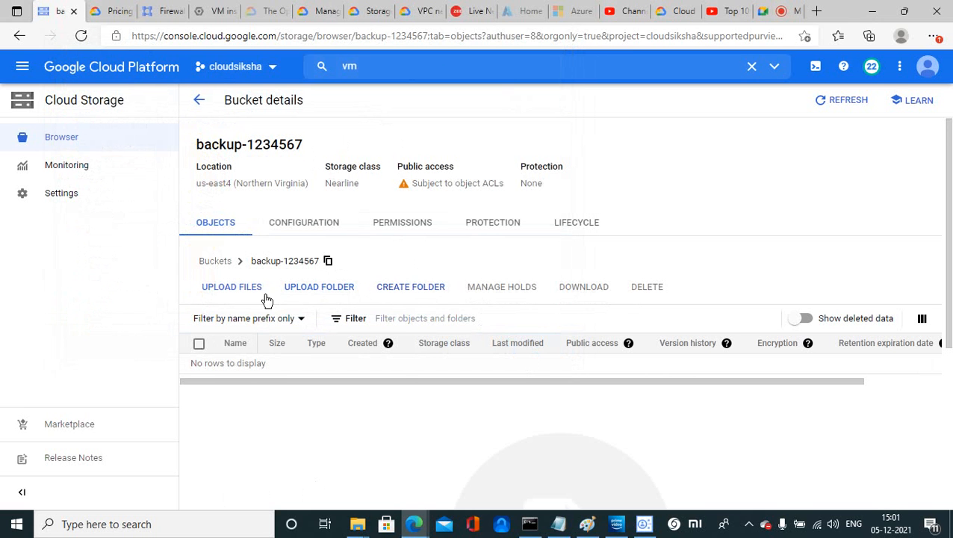
Step: Open the bucket's configuration and edit its default storage class, selecting Standard
click(284, 228)
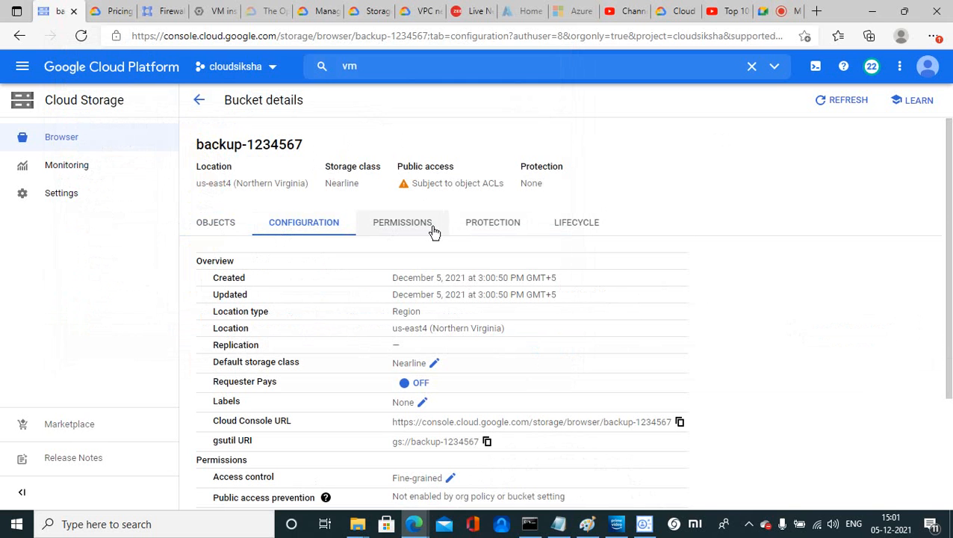
drag(947, 207, 949, 248)
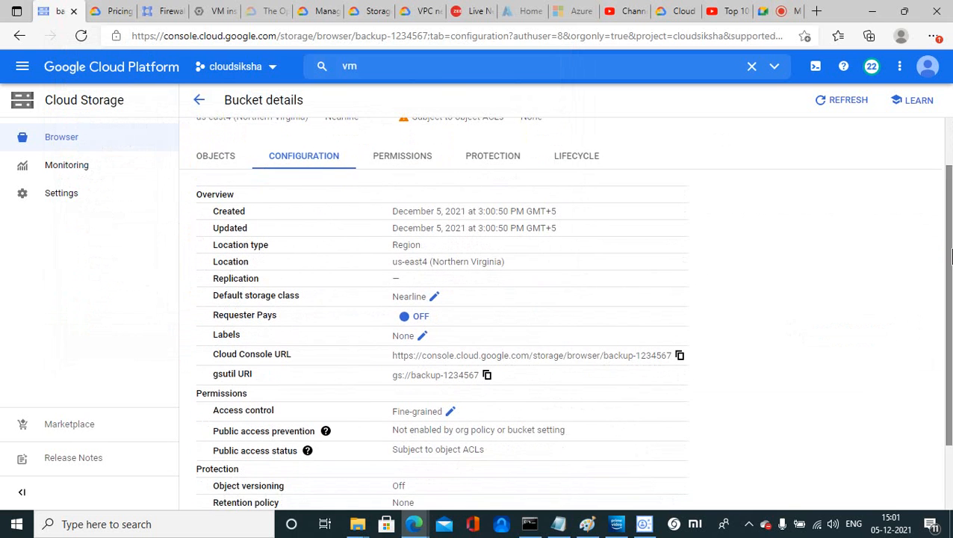
click(435, 298)
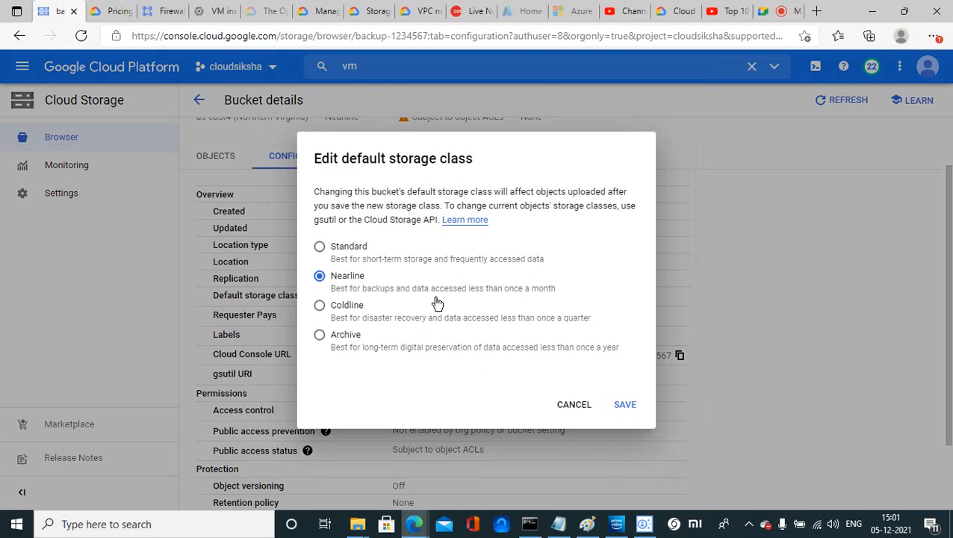
click(320, 305)
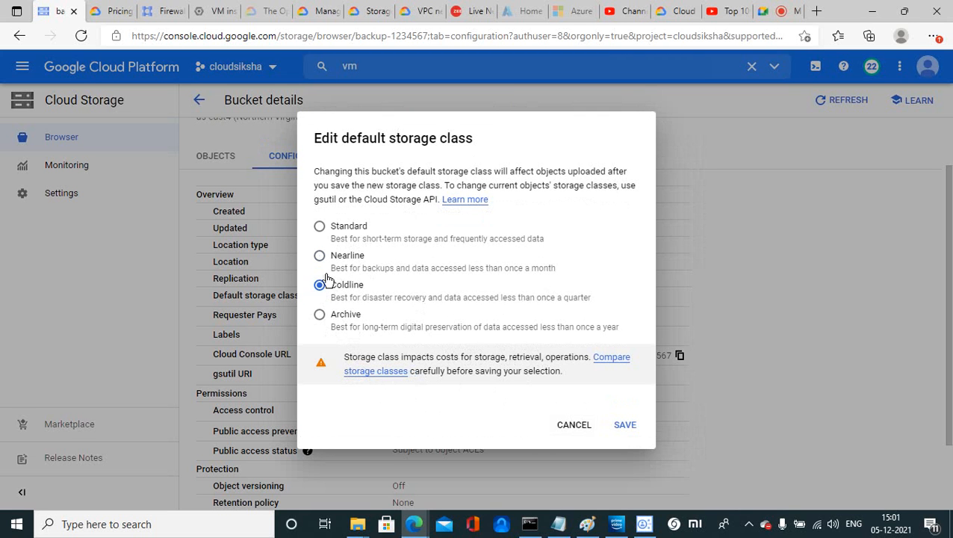
click(321, 229)
Step: Open the storage class comparison documentation, then return to the bucket and save Standard as its default storage class
click(619, 357)
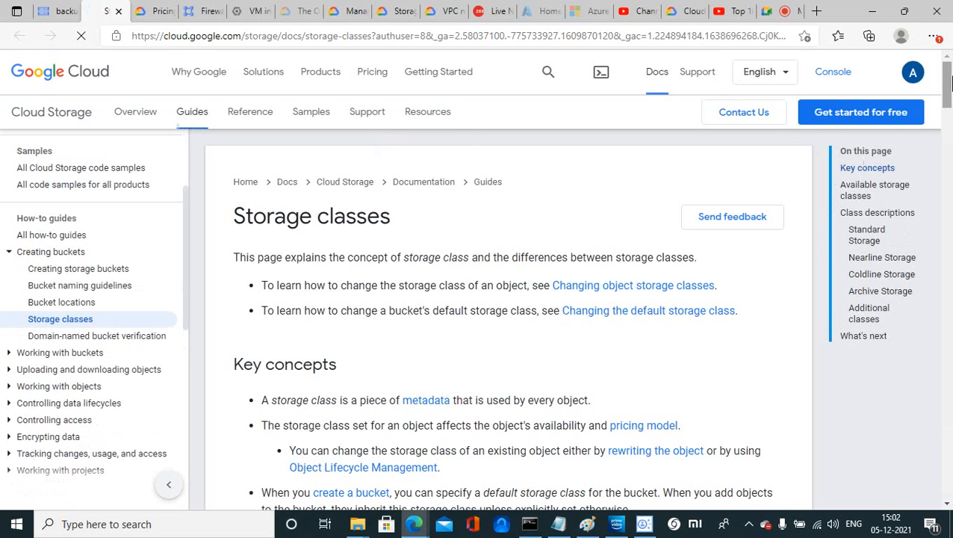
mouse_move(947, 92)
mouse_down()
mouse_move(950, 443)
mouse_move(939, 172)
mouse_up()
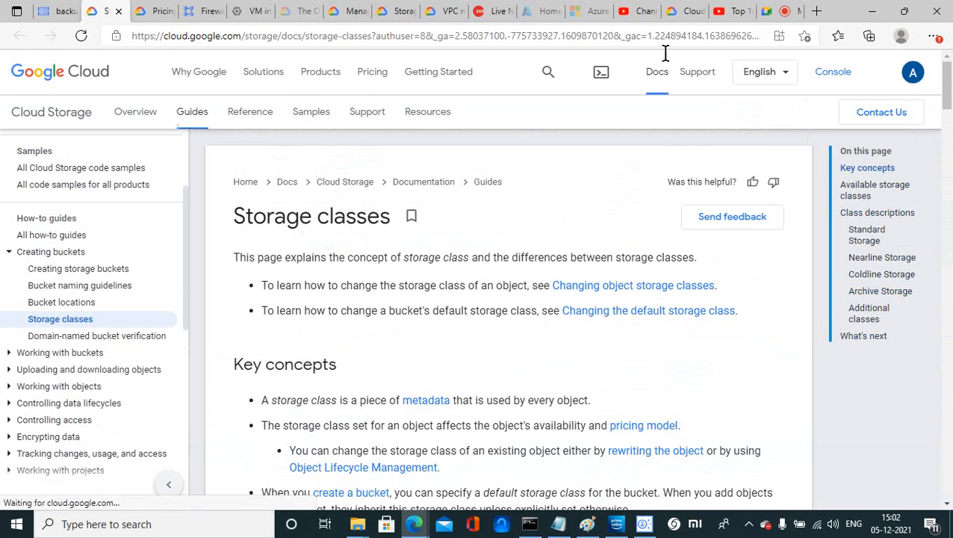
click(57, 15)
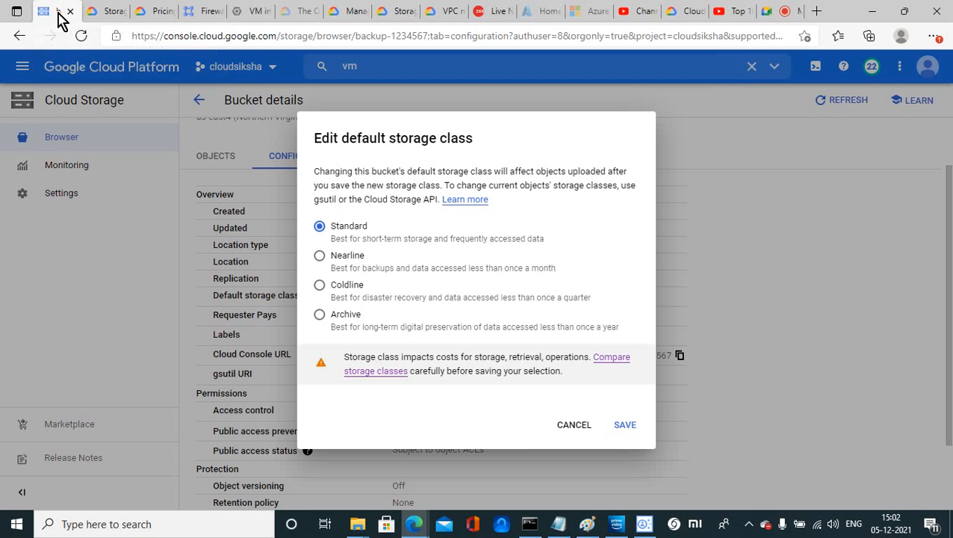
click(624, 425)
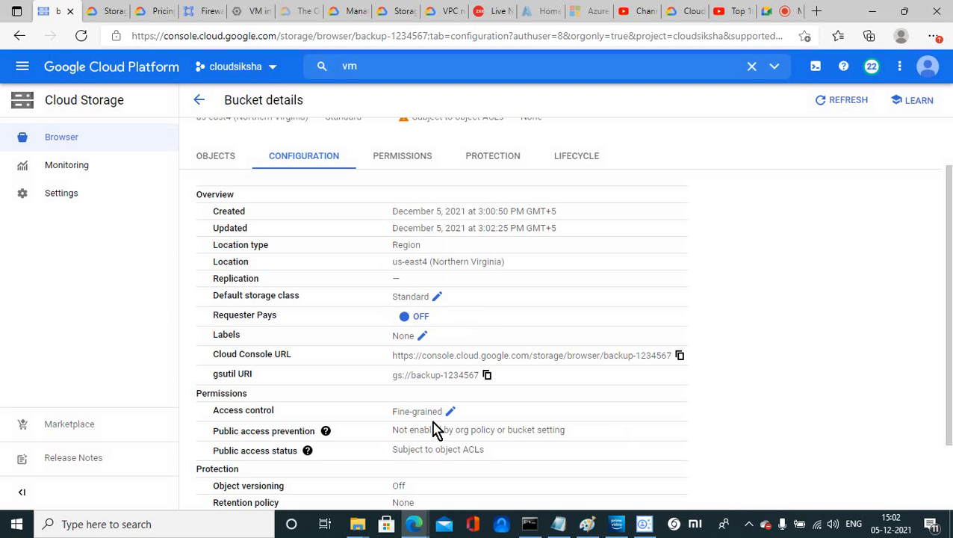
Step: Open the bucket's access control setting, save it with Fine-grained selected, and look over the remaining permission, protection and lifecycle settings
click(451, 410)
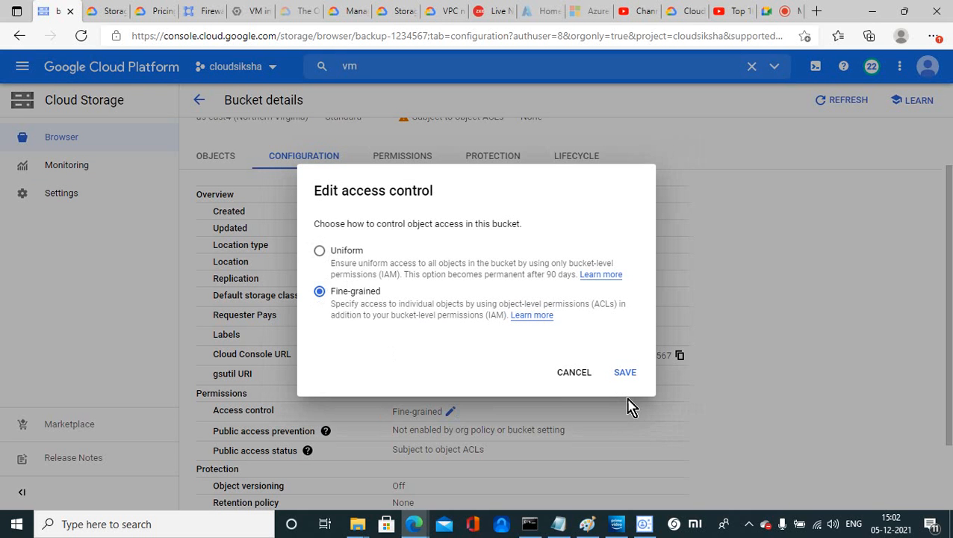
click(631, 376)
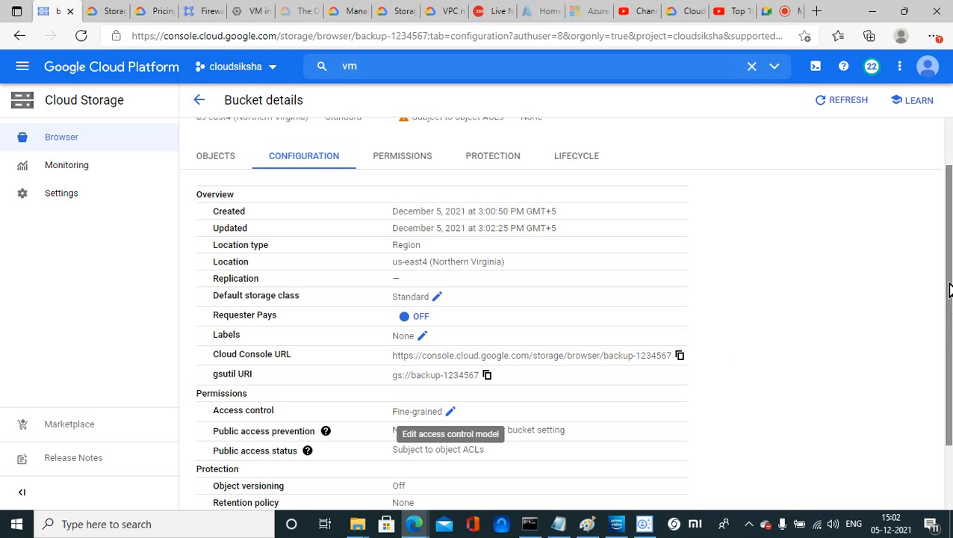
mouse_move(950, 297)
mouse_down()
mouse_move(915, 224)
mouse_move(943, 288)
mouse_up()
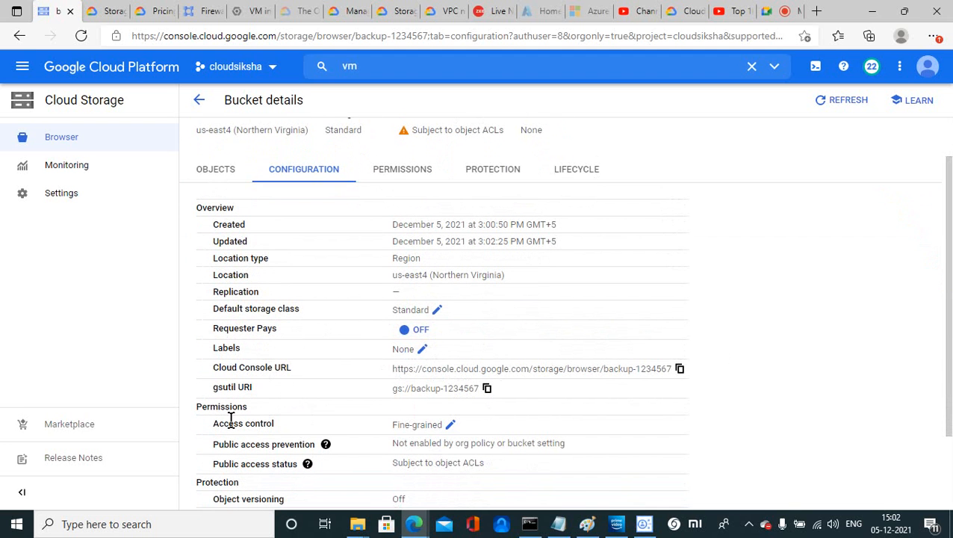
drag(949, 314, 947, 384)
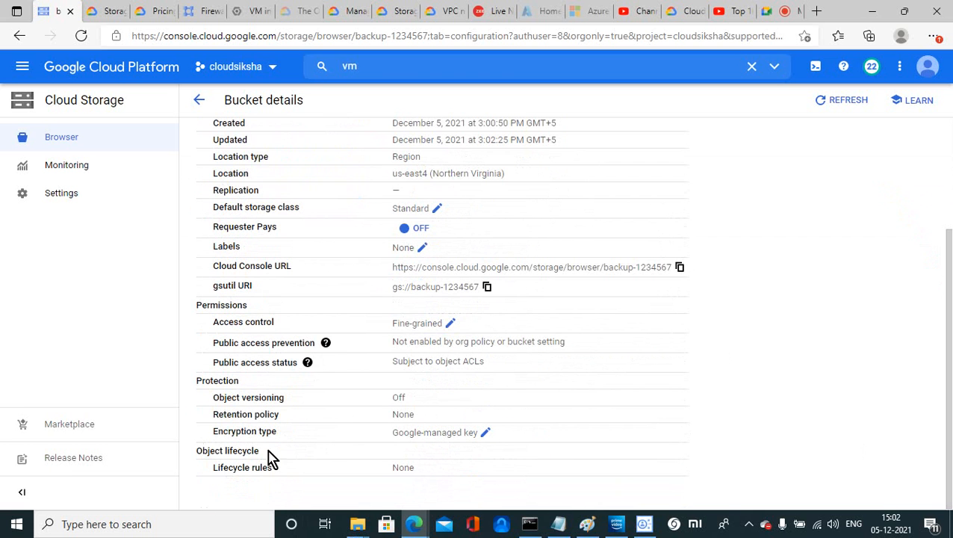
Step: Try using a customer-managed encryption key (CMEK) for the bucket, check the available keys, and cancel the encryption change
click(486, 433)
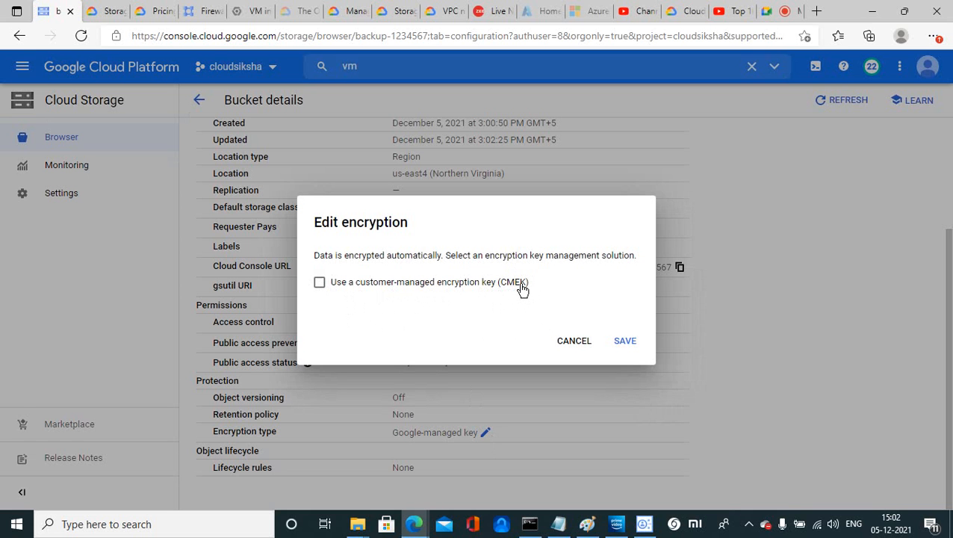
click(321, 285)
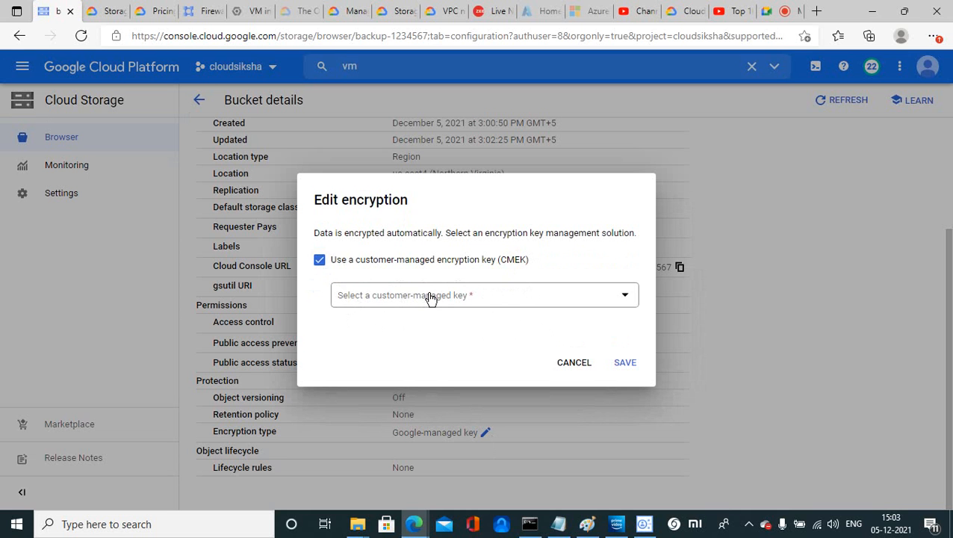
click(430, 295)
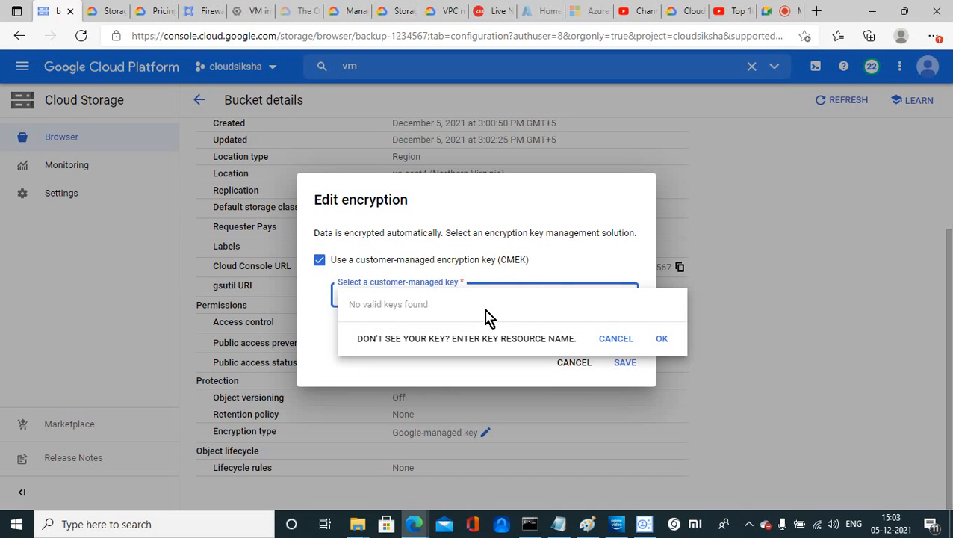
click(564, 266)
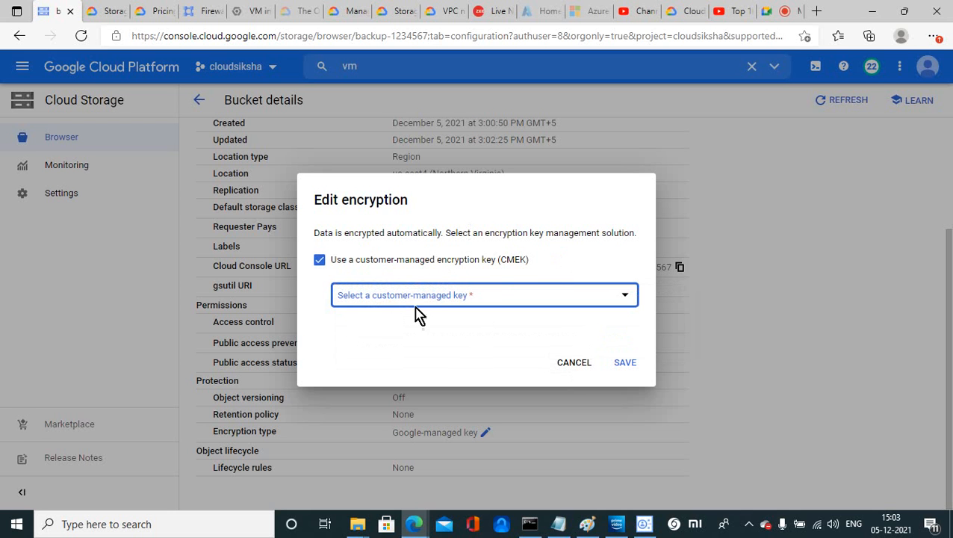
click(574, 362)
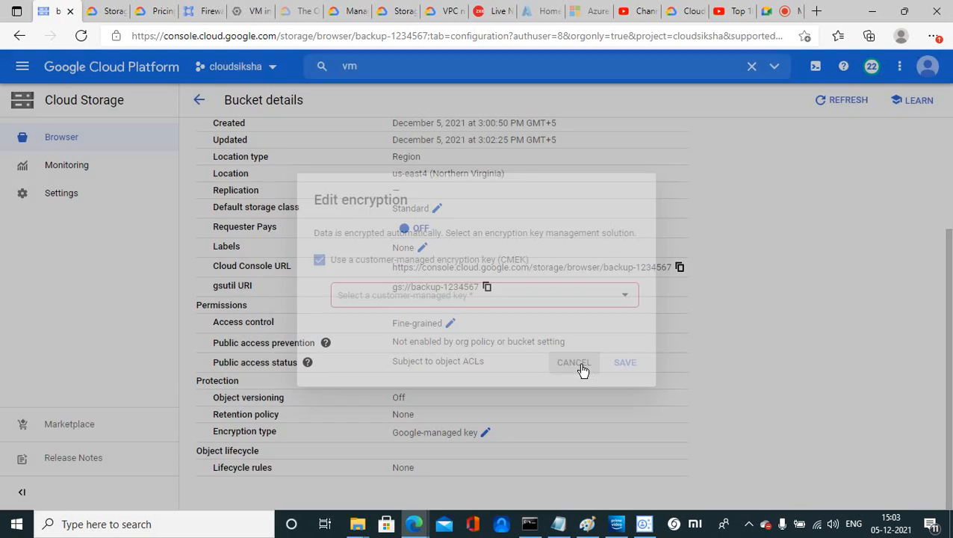